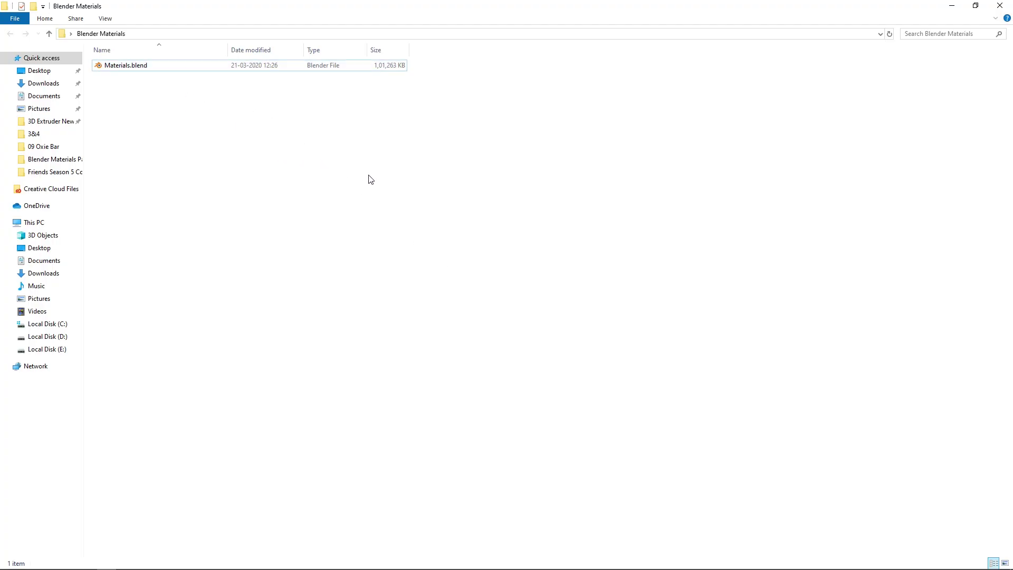
Switch from File Explorer back to the empty Blender scene
{"action": "key", "text": "alt+Tab"}
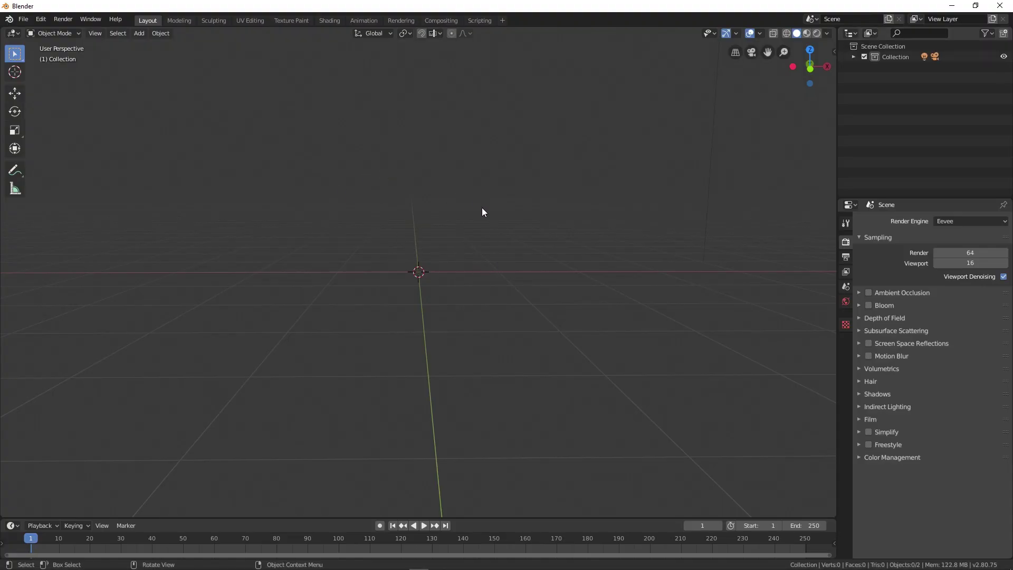
Append all six materials from Materials.blend's Material folder, including Metal, Metallic Gold and Stripes
{"action": "left_click", "coordinate": [28, 23]}
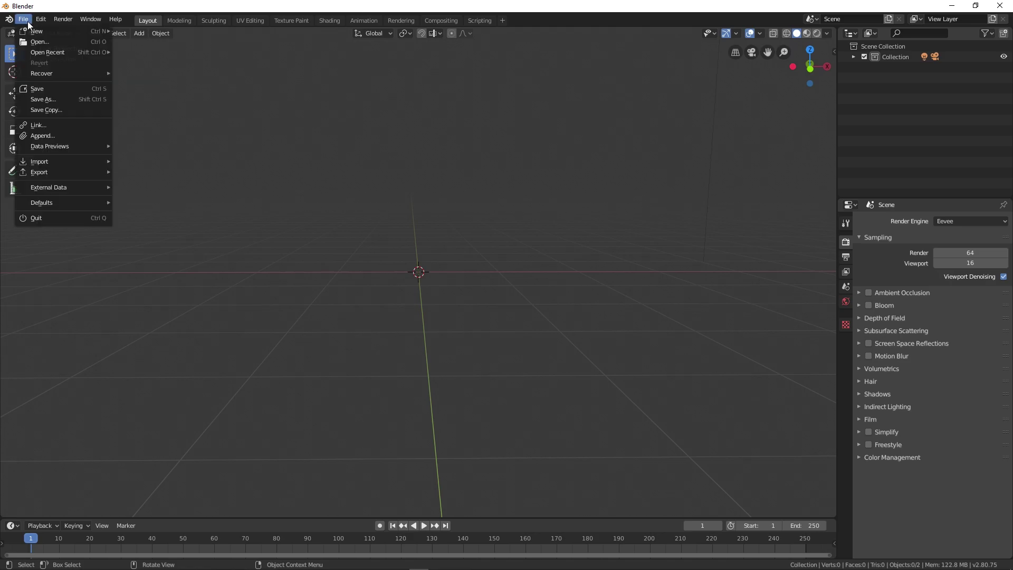
{"action": "left_click", "coordinate": [55, 136]}
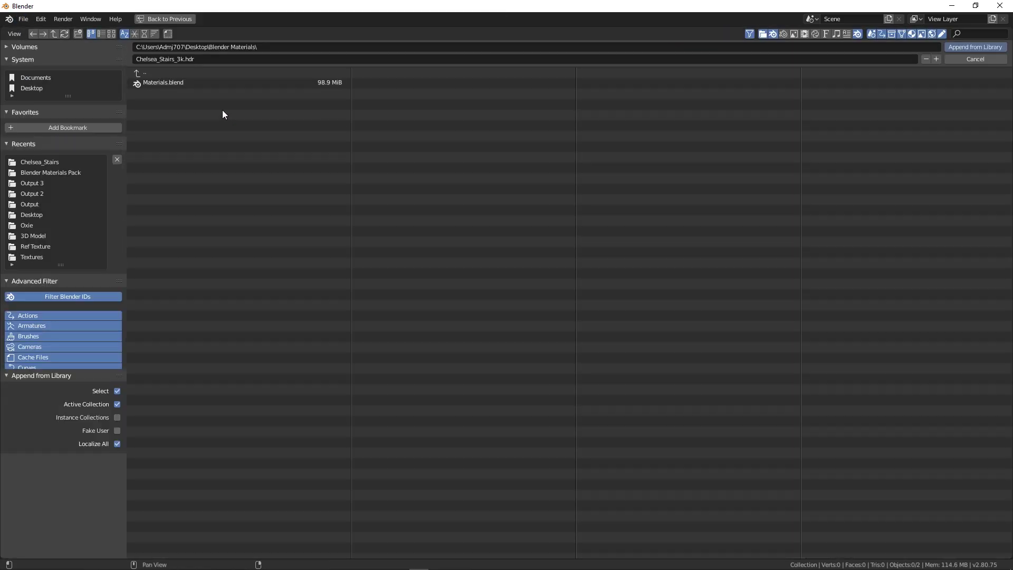
{"action": "double_click", "coordinate": [157, 82]}
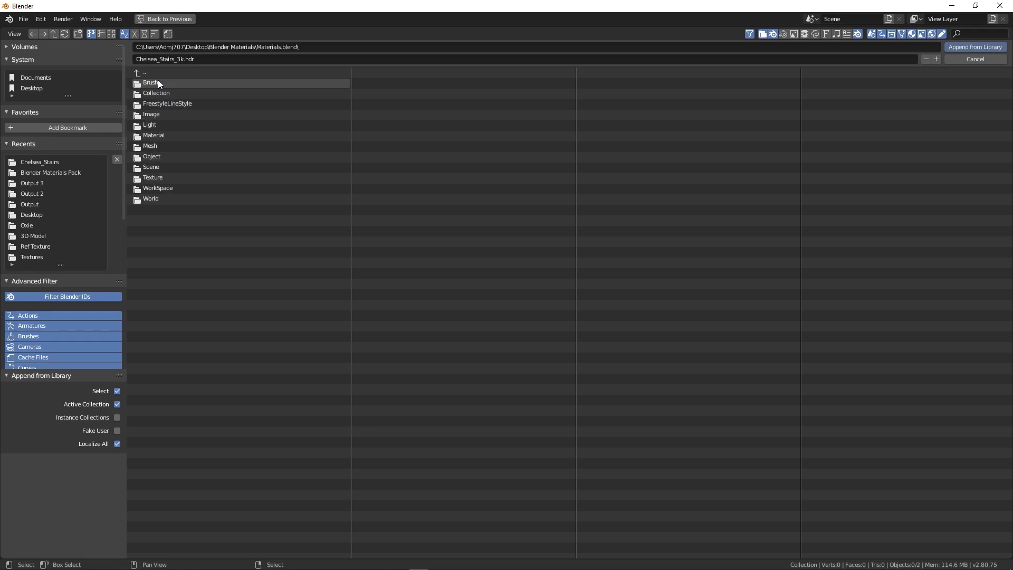
{"action": "double_click", "coordinate": [152, 135]}
{"action": "left_click_drag", "start_coordinate": [197, 179], "coordinate": [148, 81]}
{"action": "left_click", "coordinate": [957, 47]}
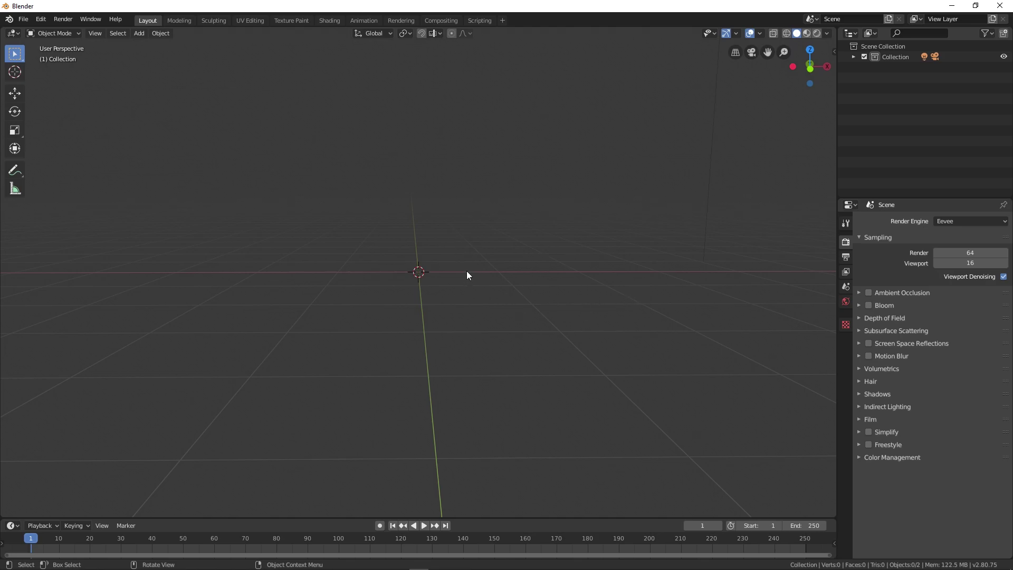
Add a Suzanne monkey head and scale it up
{"action": "key", "text": "shift+a"}
{"action": "mouse_move", "coordinate": [453, 271]}
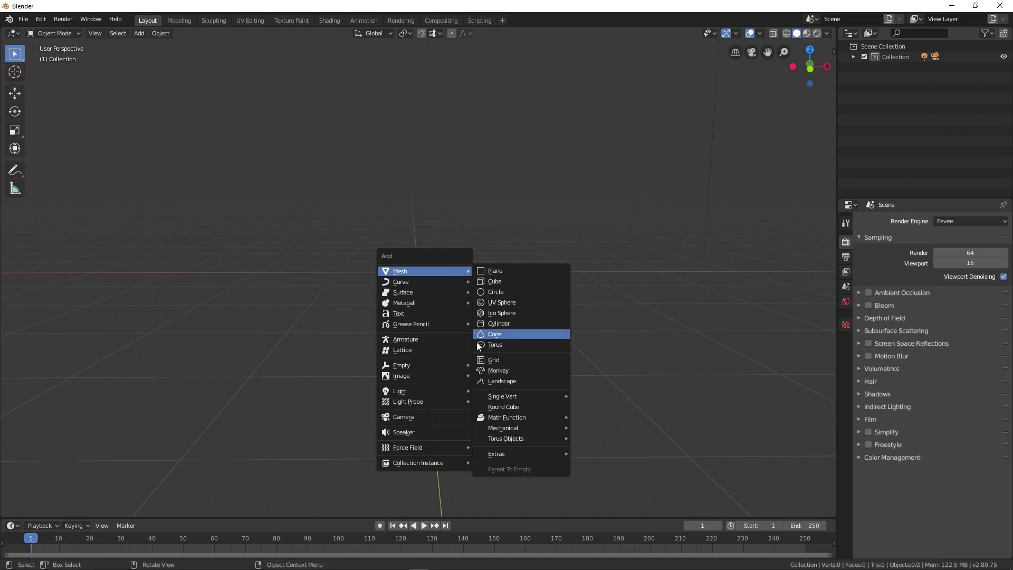
{"action": "left_click", "coordinate": [496, 371]}
{"action": "key", "text": "s"}
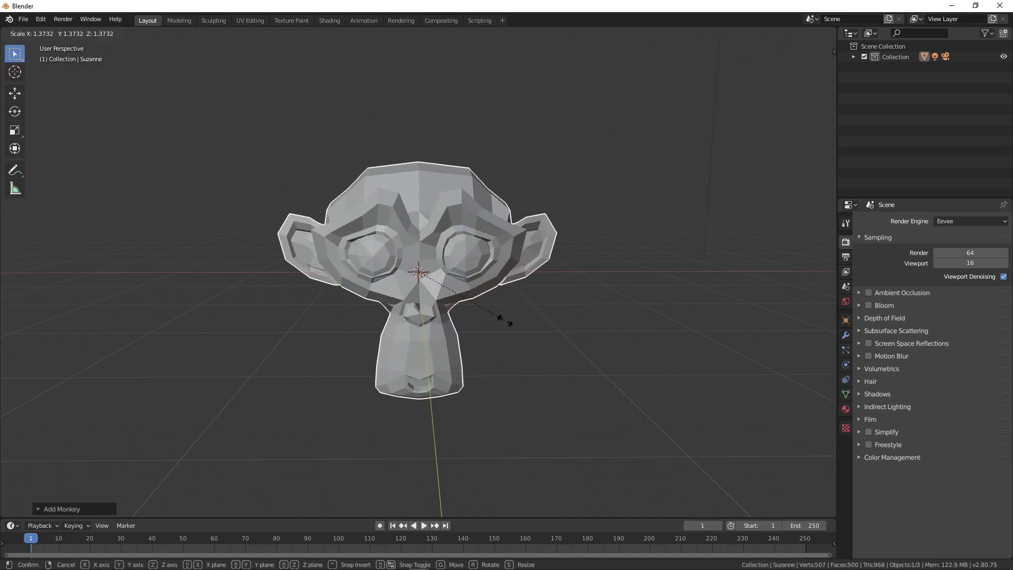
{"action": "left_click", "coordinate": [502, 317]}
Add a level-3 Subdivision Surface modifier to Suzanne and apply it
{"action": "left_click", "coordinate": [845, 334]}
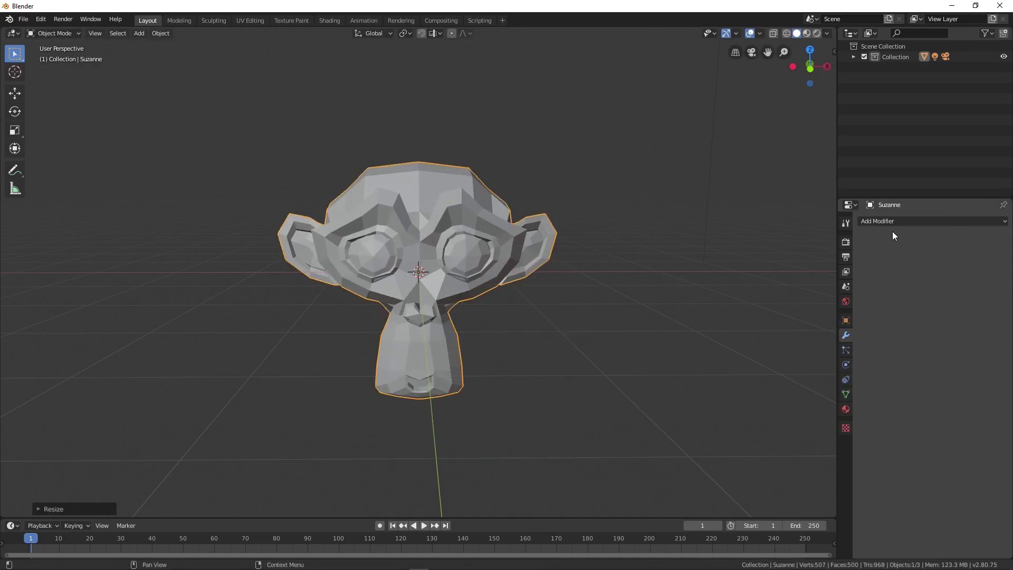
{"action": "left_click", "coordinate": [891, 222]}
{"action": "left_click", "coordinate": [804, 397]}
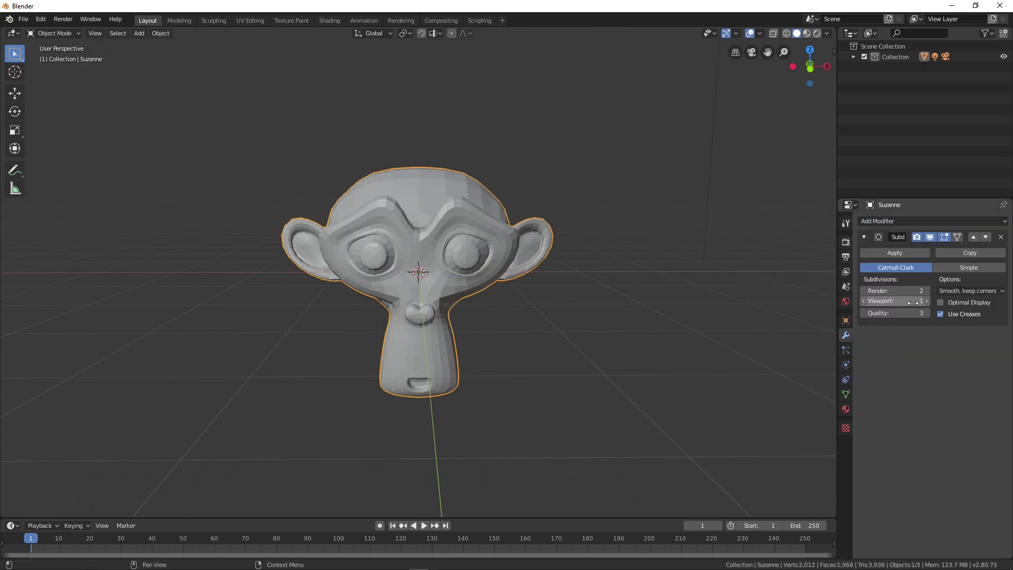
{"action": "left_click", "coordinate": [925, 301]}
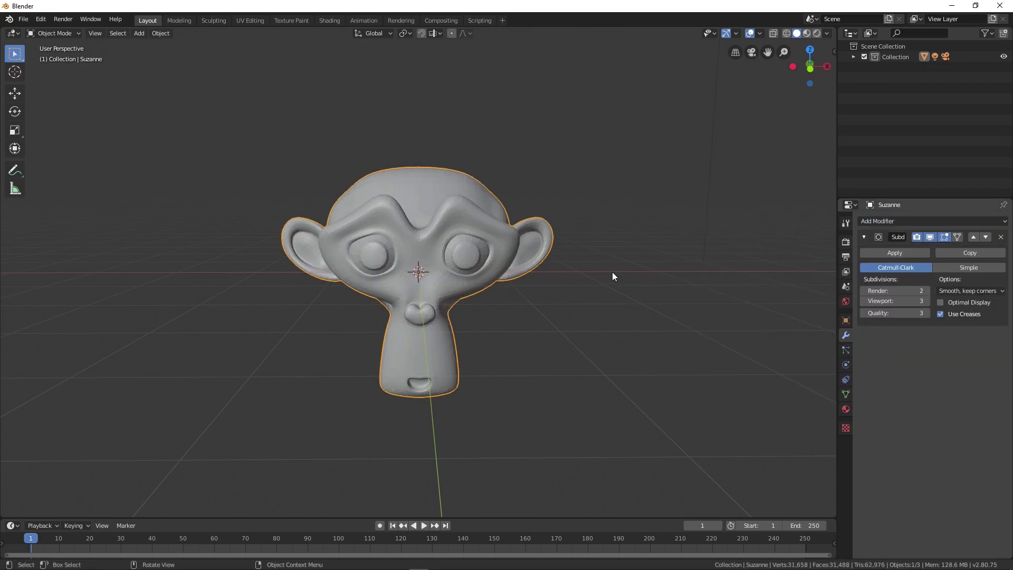
{"action": "left_click", "coordinate": [894, 253]}
Shade Suzanne smooth, deselect it and orbit to view the rounded head
{"action": "right_click", "coordinate": [395, 232]}
{"action": "left_click", "coordinate": [437, 232]}
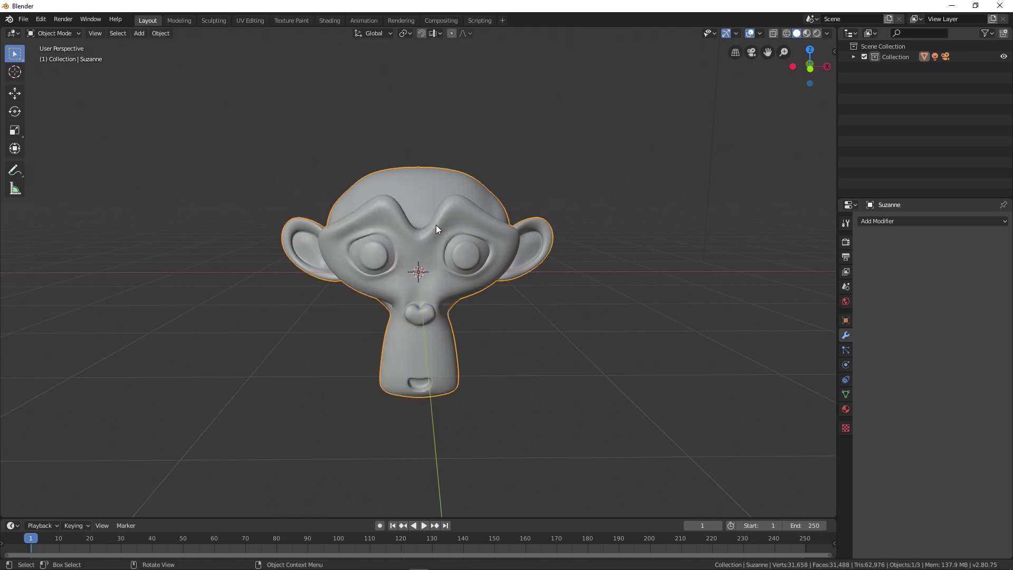
{"action": "left_click", "coordinate": [552, 315]}
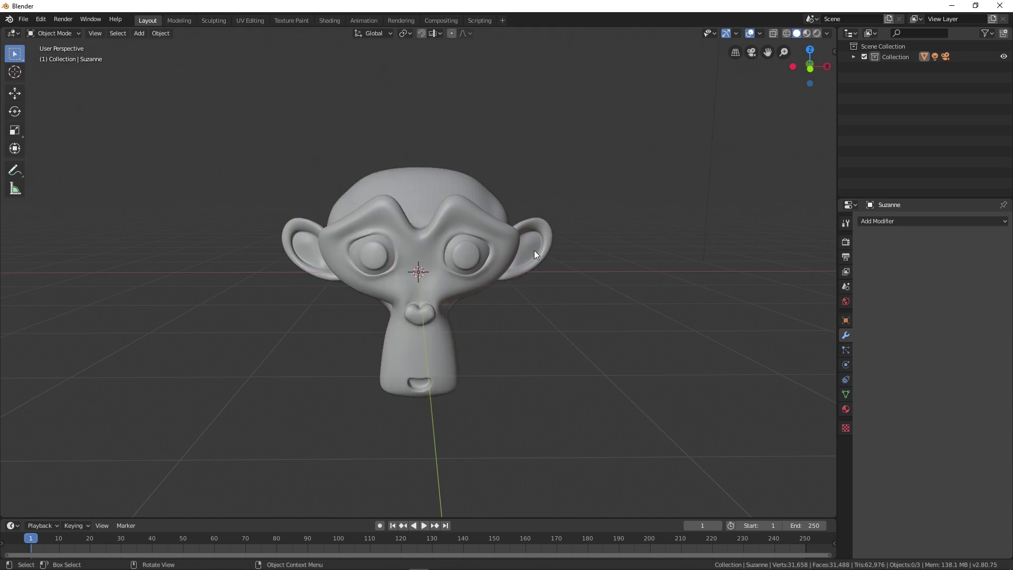
{"action": "left_click_drag", "start_coordinate": [576, 241], "coordinate": [650, 286], "text": "alt"}
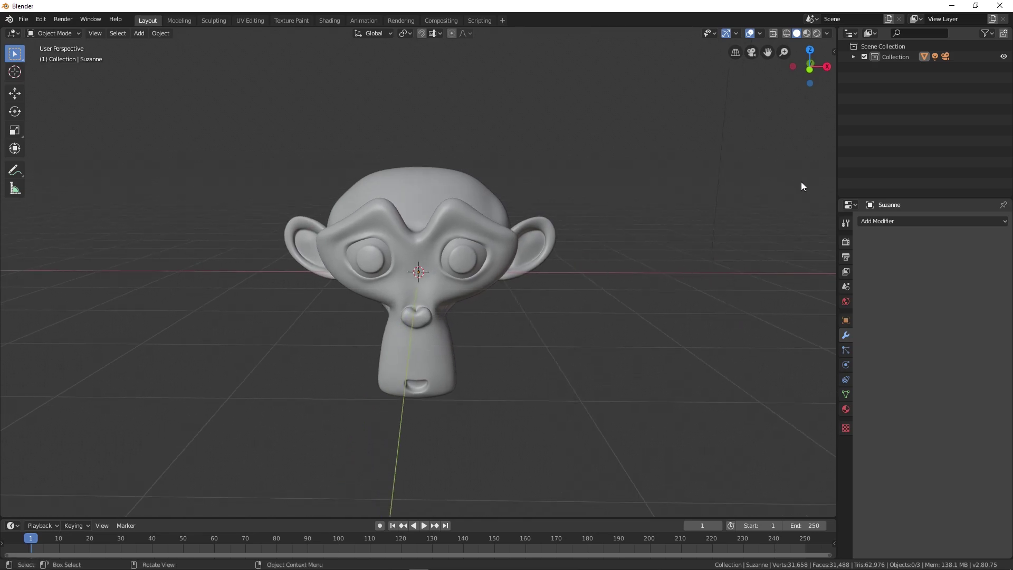
Assign the 0 Glossy Glass material to Suzanne
{"action": "left_click", "coordinate": [847, 410]}
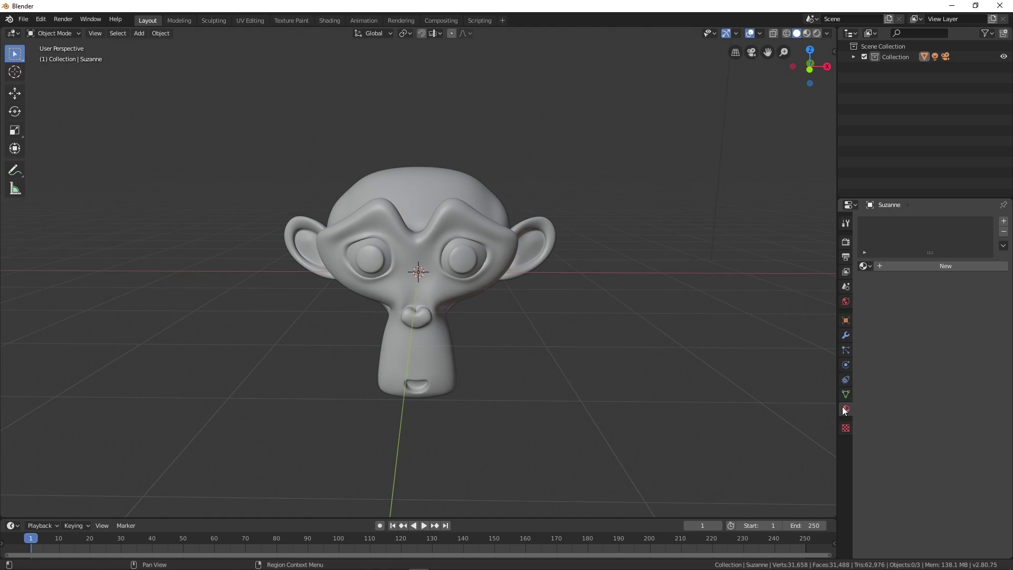
{"action": "left_click", "coordinate": [869, 267]}
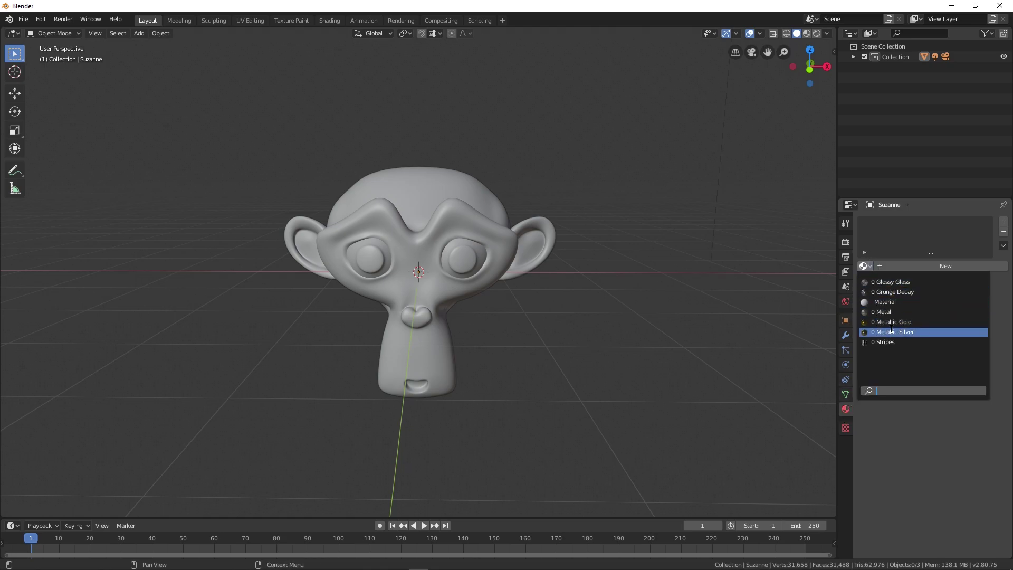
{"action": "left_click", "coordinate": [892, 282]}
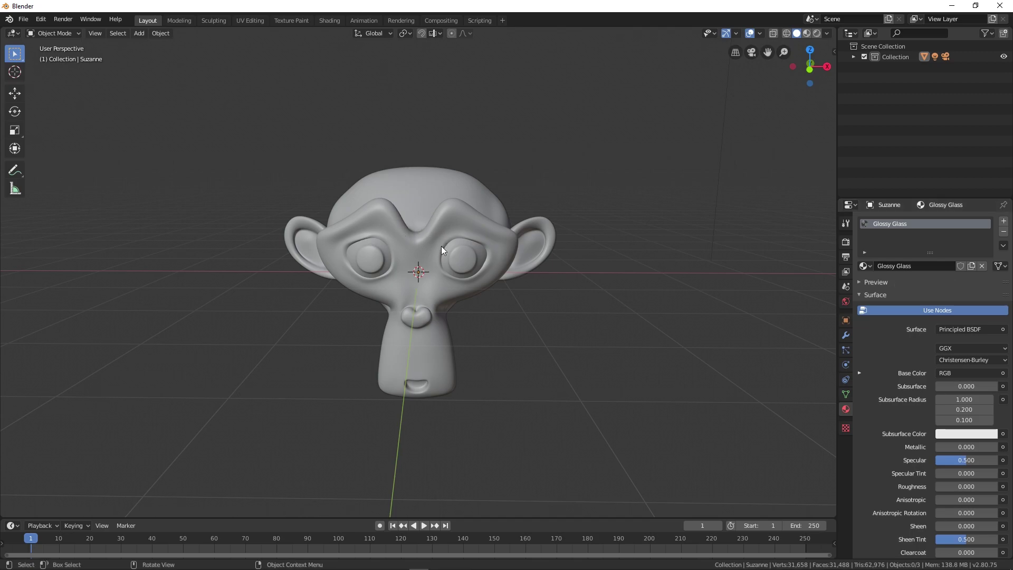
Preview the glass in Rendered shading from several angles, then make the timeline area taller
{"action": "left_click", "coordinate": [817, 34]}
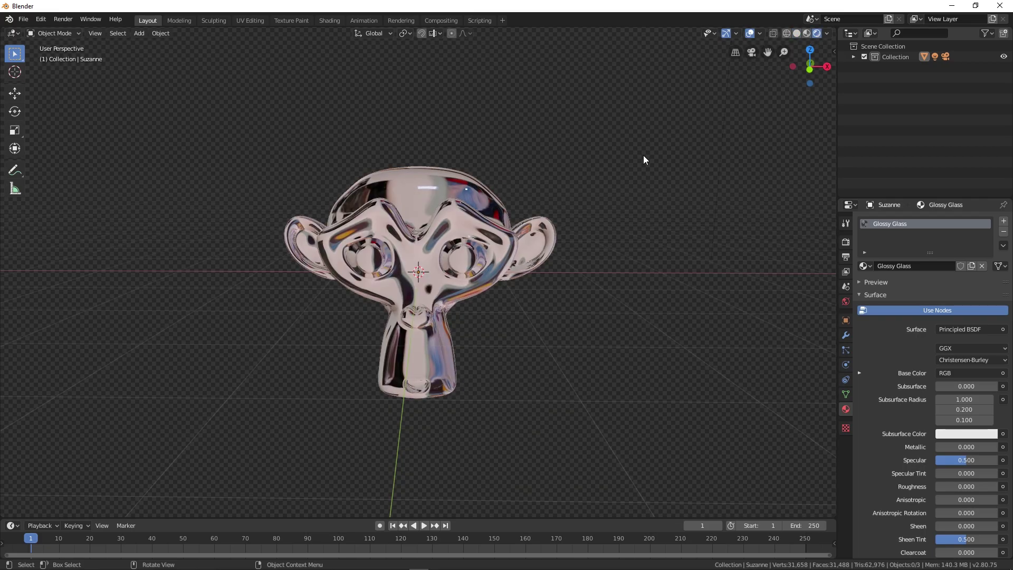
{"action": "mouse_move", "coordinate": [644, 159]}
{"action": "middle_mouse_down"}
{"action": "mouse_move", "coordinate": [630, 189]}
{"action": "mouse_move", "coordinate": [546, 215]}
{"action": "mouse_move", "coordinate": [662, 219]}
{"action": "mouse_move", "coordinate": [743, 208]}
{"action": "mouse_move", "coordinate": [749, 195]}
{"action": "middle_mouse_up"}
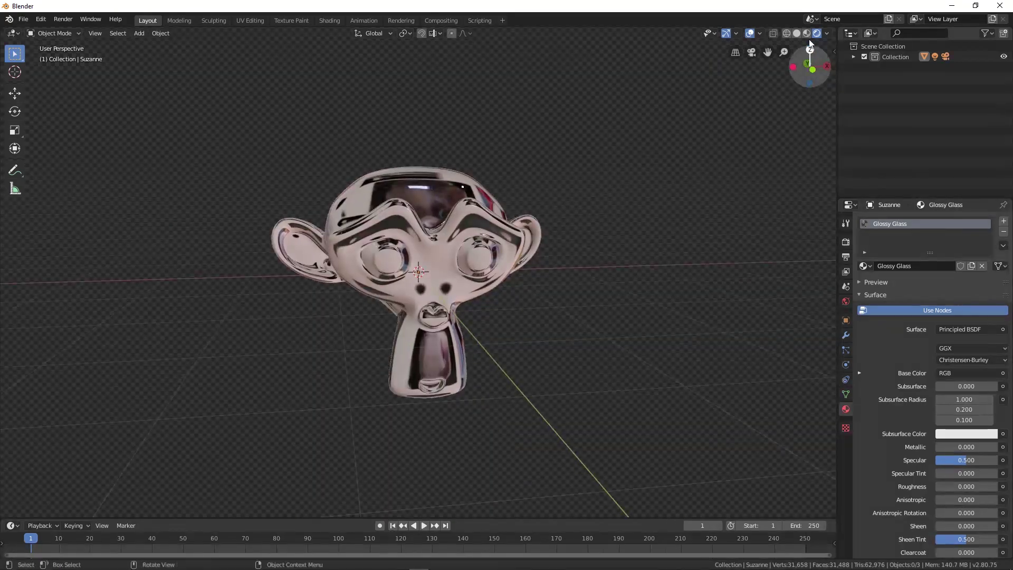
{"action": "left_click", "coordinate": [807, 34]}
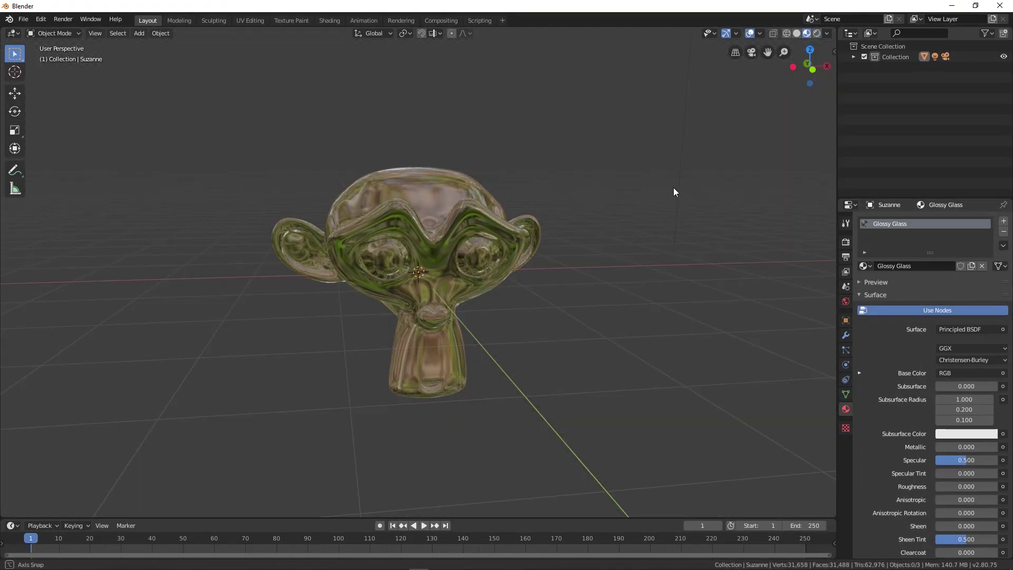
{"action": "middle_click_drag", "start_coordinate": [673, 188], "coordinate": [591, 210]}
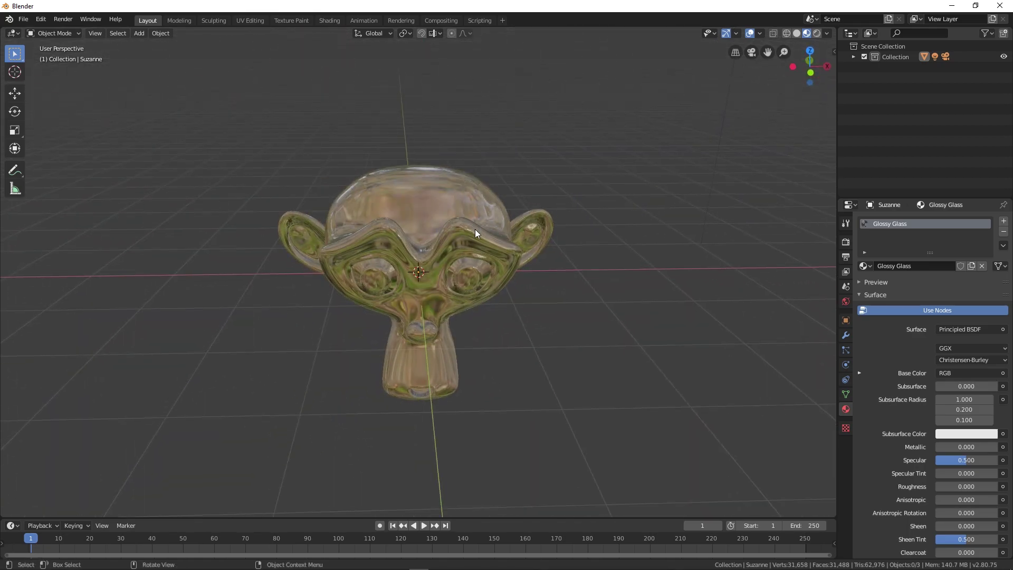
{"action": "middle_click_drag", "start_coordinate": [475, 233], "coordinate": [552, 250]}
{"action": "left_click", "coordinate": [817, 33]}
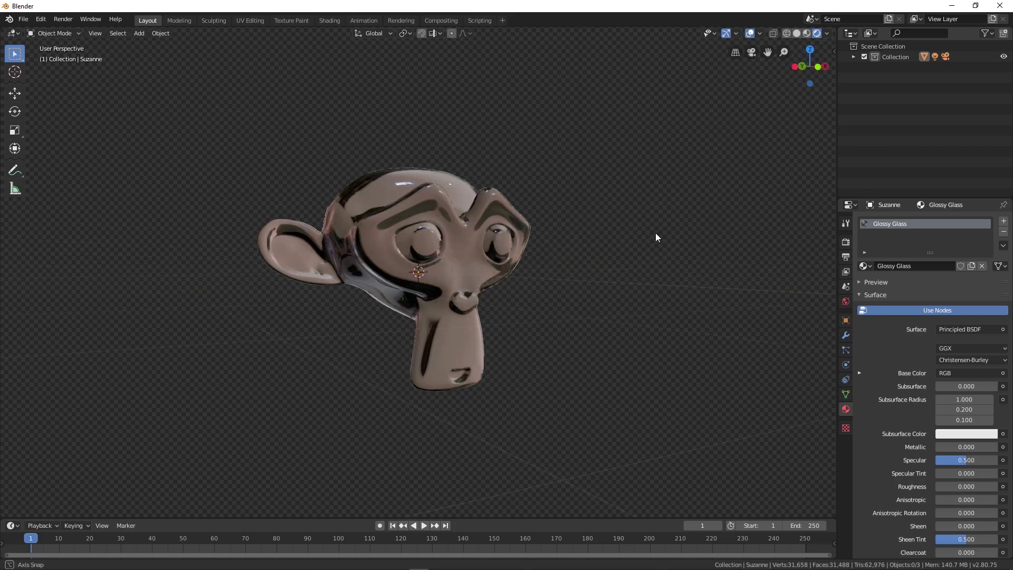
{"action": "mouse_move", "coordinate": [656, 235]}
{"action": "middle_mouse_down"}
{"action": "mouse_move", "coordinate": [631, 235]}
{"action": "mouse_move", "coordinate": [457, 360]}
{"action": "middle_mouse_up"}
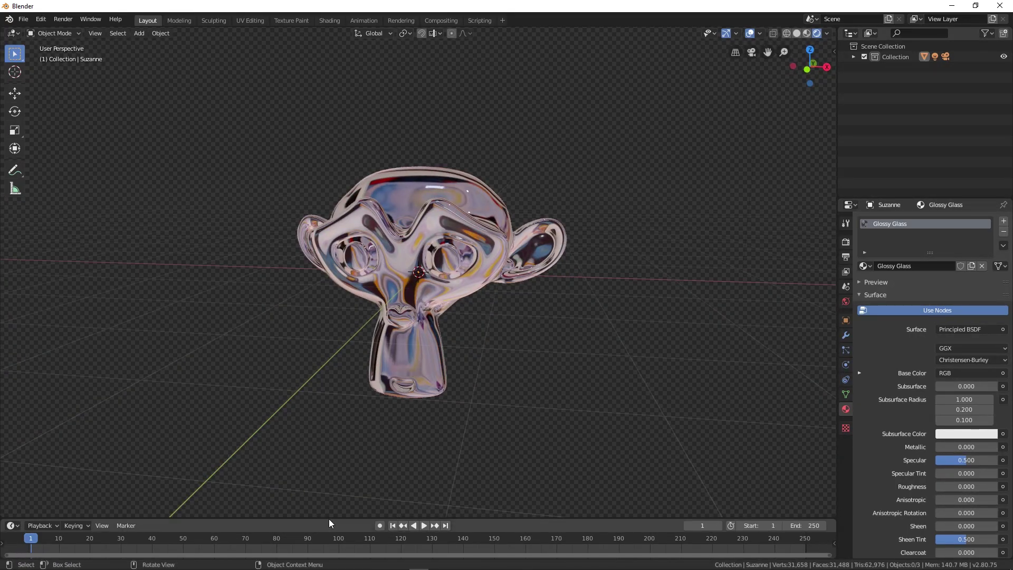
{"action": "left_click_drag", "start_coordinate": [328, 517], "coordinate": [92, 419]}
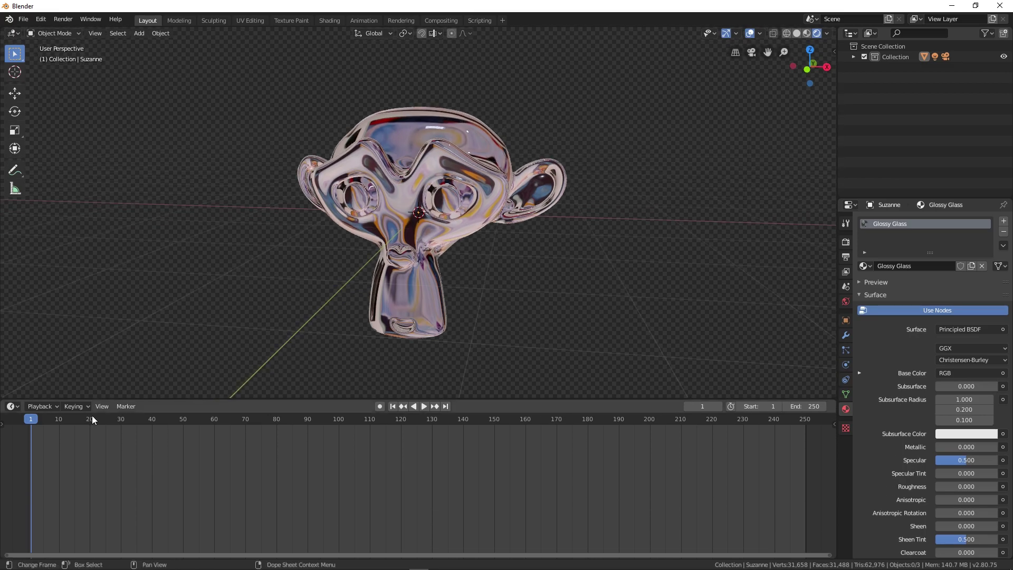
Turn the bottom area into a Shader Editor and set the Glossy Glass RGB colour to pale blue
{"action": "left_click", "coordinate": [16, 407]}
{"action": "left_click", "coordinate": [35, 514]}
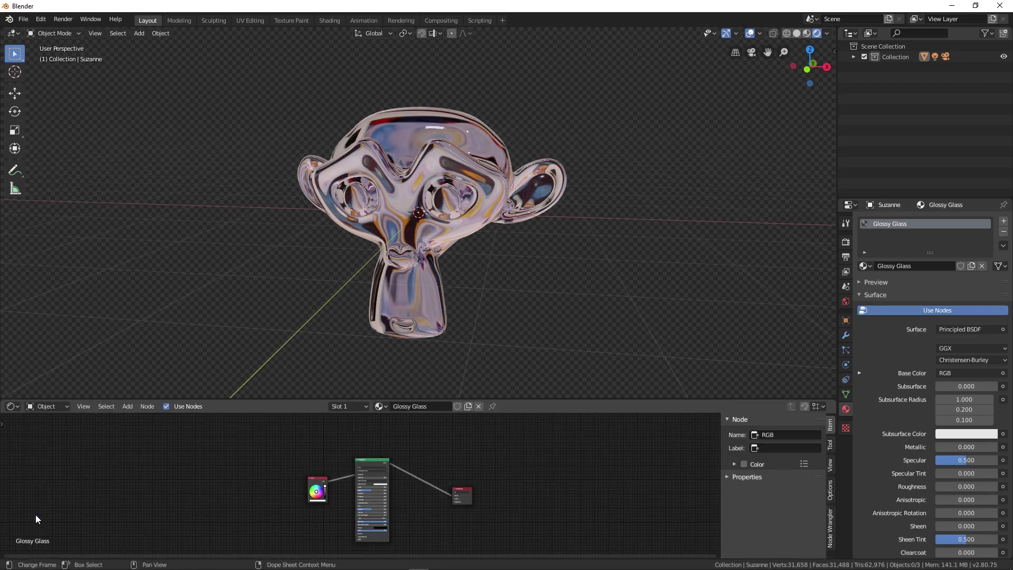
{"action": "scroll", "coordinate": [260, 483], "scroll_direction": "up", "scroll_amount": 6}
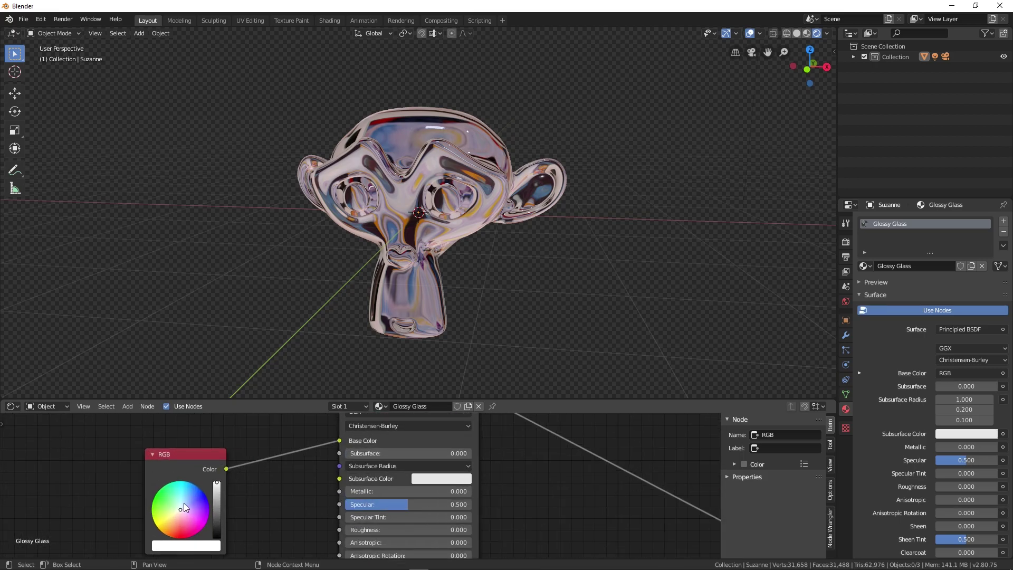
{"action": "left_click_drag", "start_coordinate": [183, 503], "coordinate": [183, 495]}
{"action": "middle_click_drag", "start_coordinate": [580, 248], "coordinate": [570, 248]}
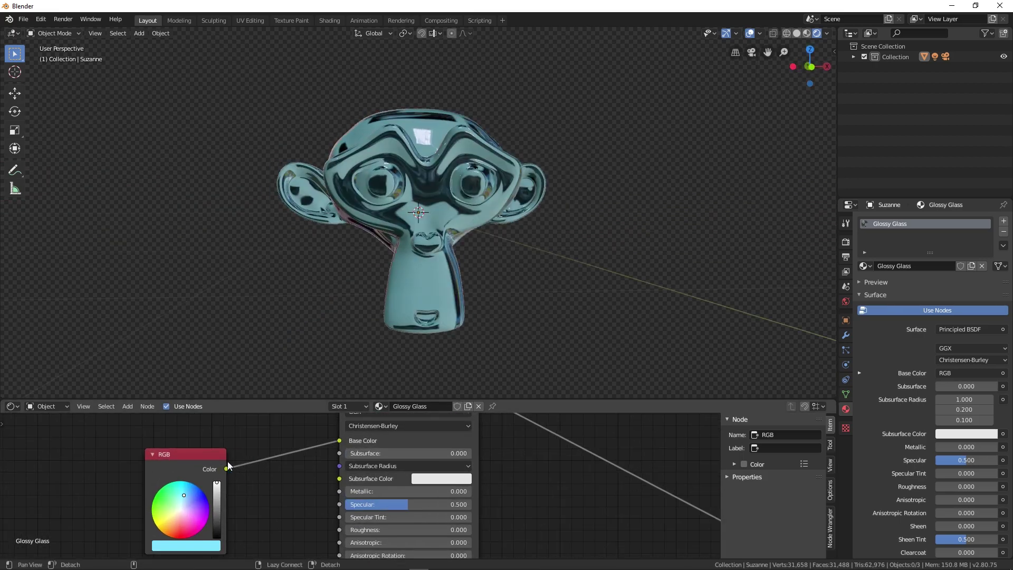
{"action": "mouse_move", "coordinate": [183, 494]}
{"action": "left_mouse_down"}
{"action": "mouse_move", "coordinate": [171, 519]}
{"action": "mouse_move", "coordinate": [158, 506]}
{"action": "mouse_move", "coordinate": [181, 508]}
{"action": "mouse_move", "coordinate": [185, 500]}
{"action": "left_mouse_up"}
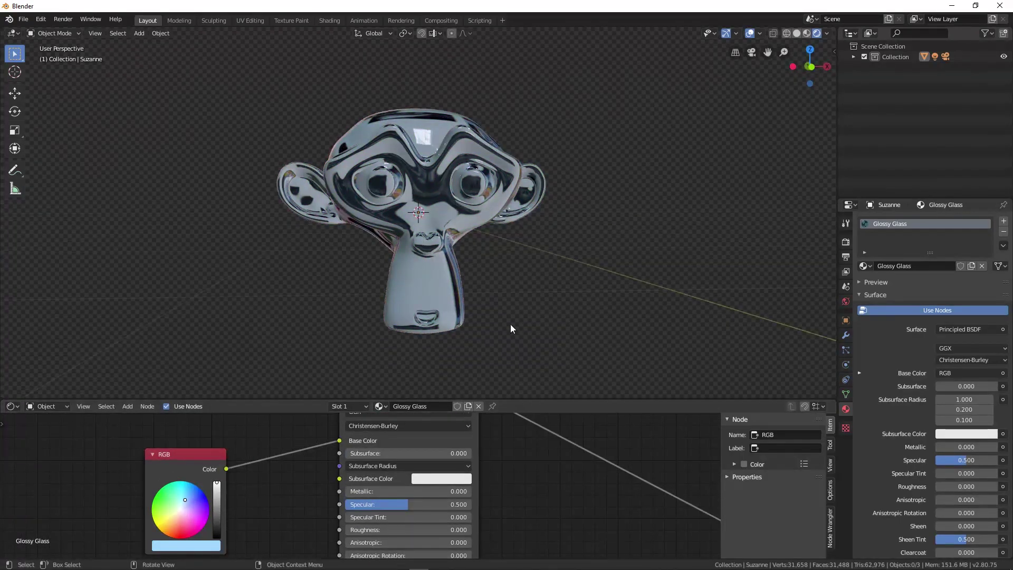
{"action": "middle_click_drag", "start_coordinate": [551, 288], "coordinate": [565, 290]}
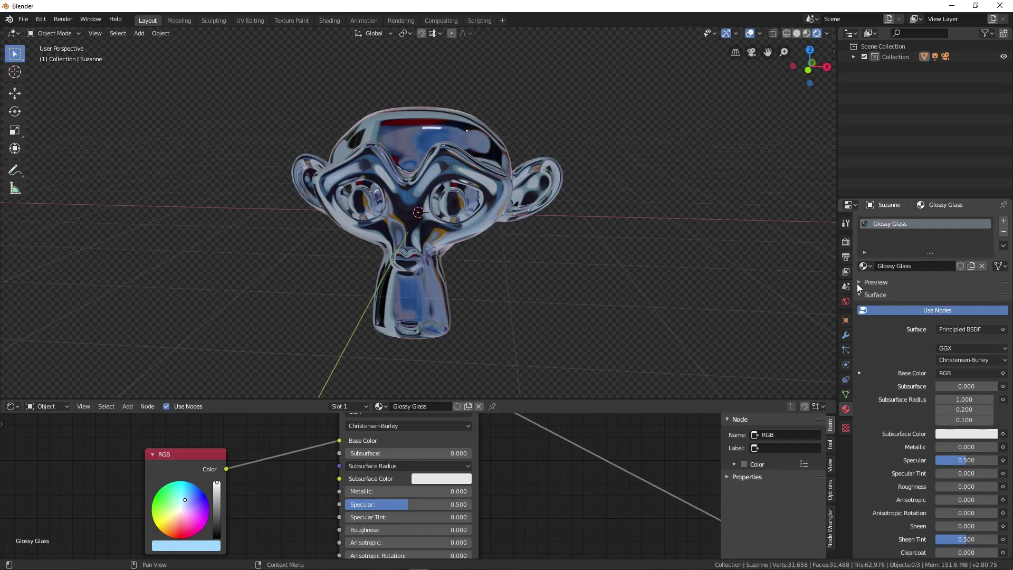
{"action": "left_click", "coordinate": [867, 265]}
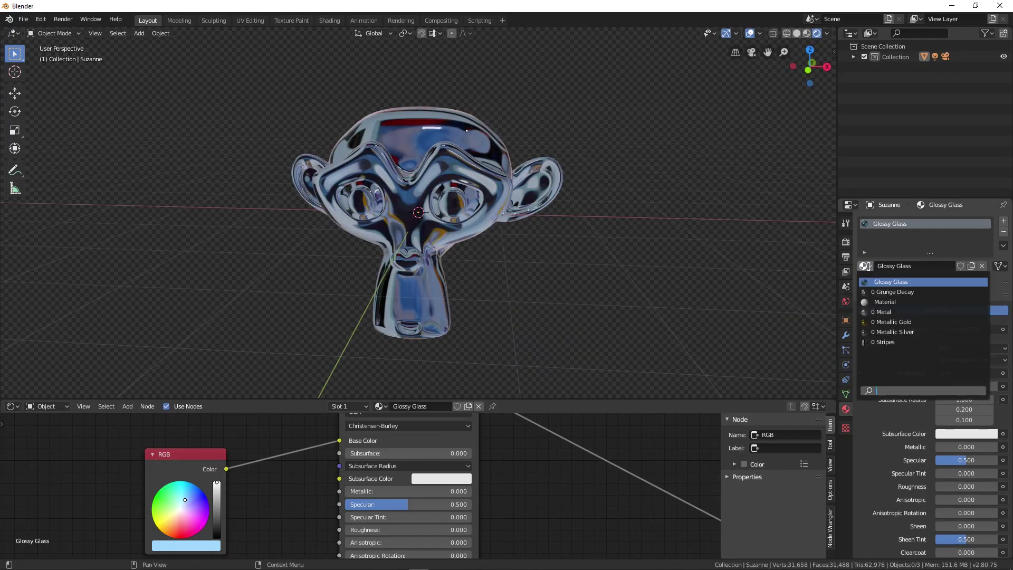
Switch Suzanne to Grunge Decay and adjust its ColorRamp to reduce the grunge patches
{"action": "left_click", "coordinate": [876, 292]}
{"action": "scroll", "coordinate": [454, 167], "scroll_direction": "up", "scroll_amount": 4}
{"action": "middle_click_drag", "start_coordinate": [454, 166], "coordinate": [406, 228]}
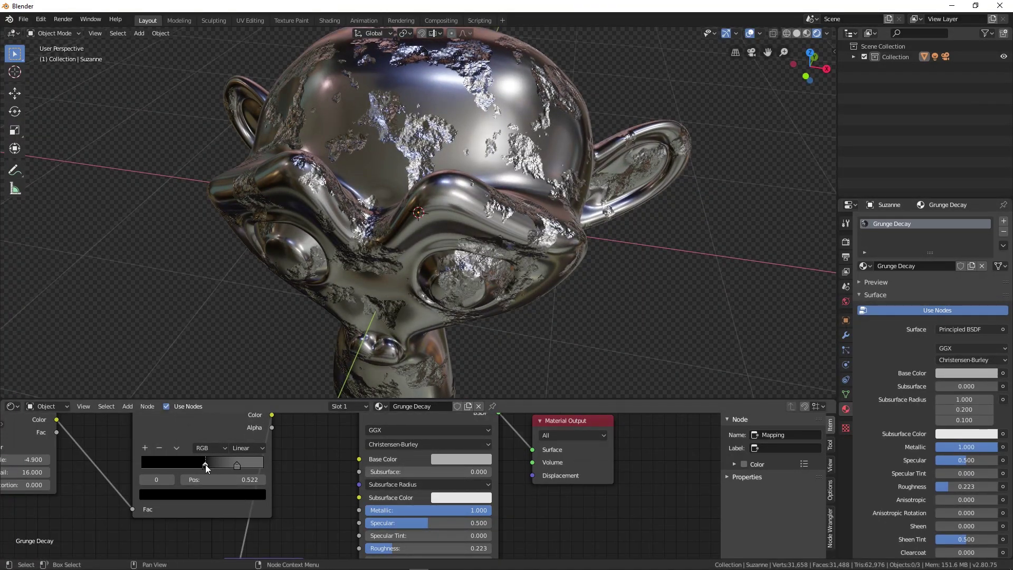
{"action": "mouse_move", "coordinate": [205, 469]}
{"action": "left_mouse_down"}
{"action": "mouse_move", "coordinate": [182, 468]}
{"action": "mouse_move", "coordinate": [207, 469]}
{"action": "left_mouse_up"}
{"action": "scroll", "coordinate": [461, 242], "scroll_direction": "down", "scroll_amount": 3}
{"action": "middle_click_drag", "start_coordinate": [521, 239], "coordinate": [509, 282]}
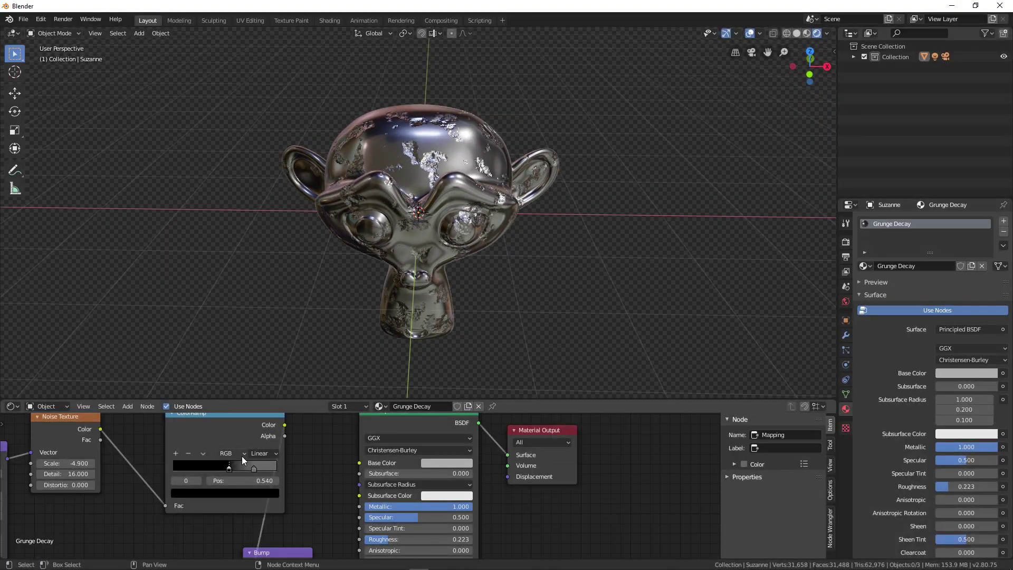
{"action": "mouse_move", "coordinate": [229, 467]}
{"action": "left_mouse_down"}
{"action": "mouse_move", "coordinate": [242, 470]}
{"action": "mouse_move", "coordinate": [226, 470]}
{"action": "left_mouse_up"}
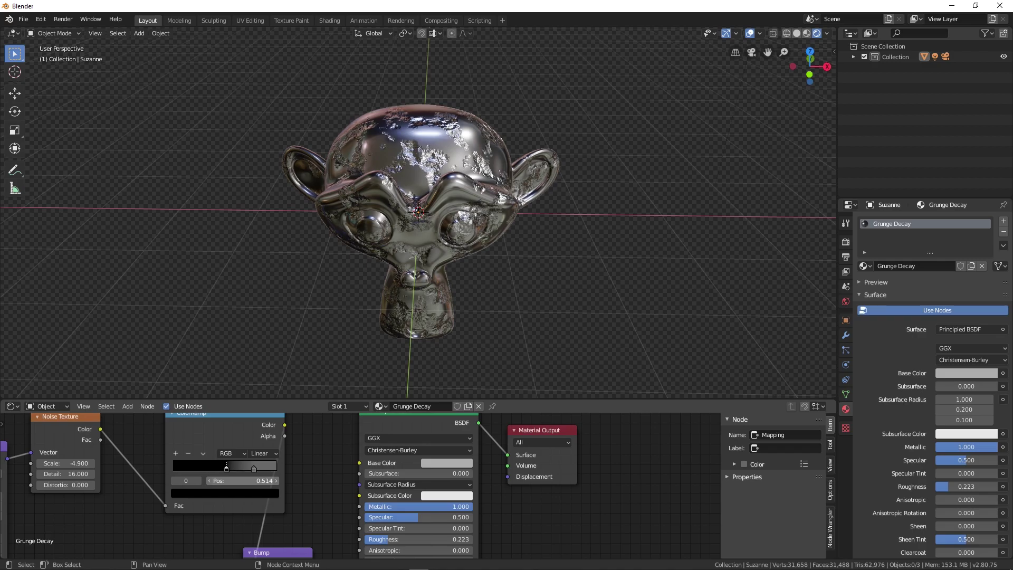
Move the ColorRamp stop to 0.514 and set the Base Color to teal
{"action": "middle_click_drag", "start_coordinate": [505, 290], "coordinate": [554, 278]}
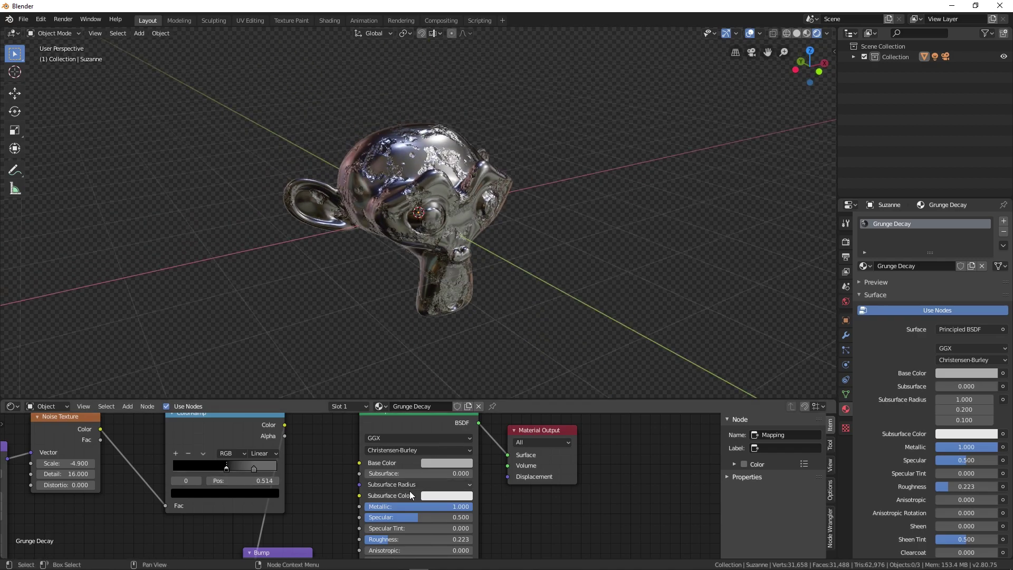
{"action": "left_click", "coordinate": [444, 463]}
{"action": "left_click_drag", "start_coordinate": [461, 392], "coordinate": [470, 337]}
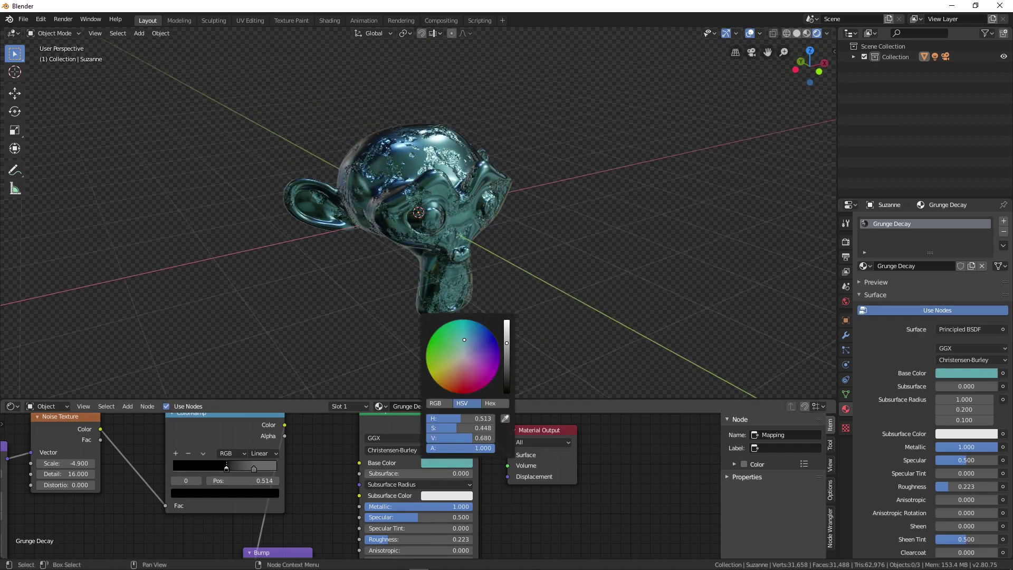
{"action": "middle_click_drag", "start_coordinate": [620, 251], "coordinate": [555, 250]}
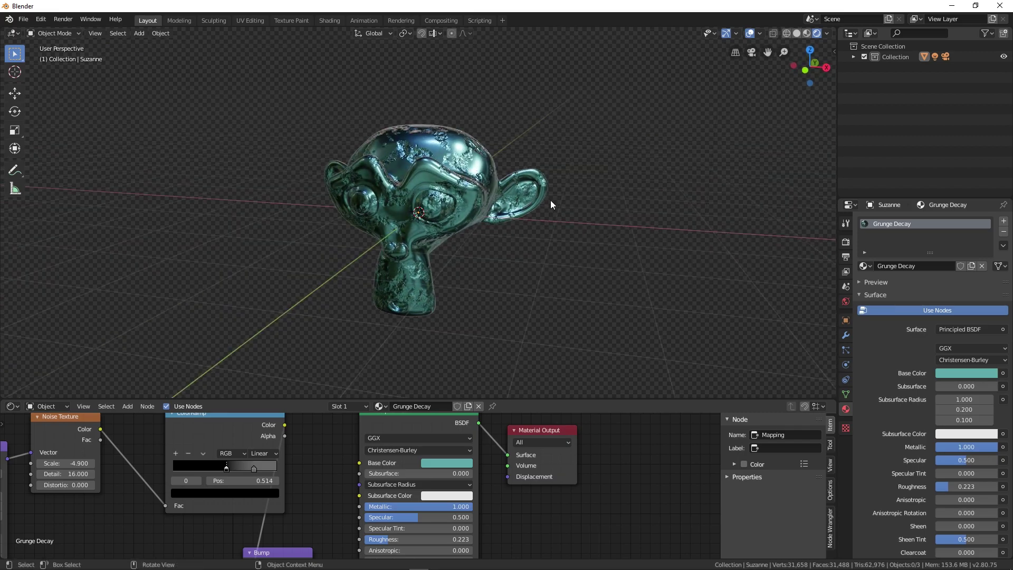
Enable Eevee Screen Space Reflections with Half Res Trace turned off
{"action": "left_click", "coordinate": [846, 242]}
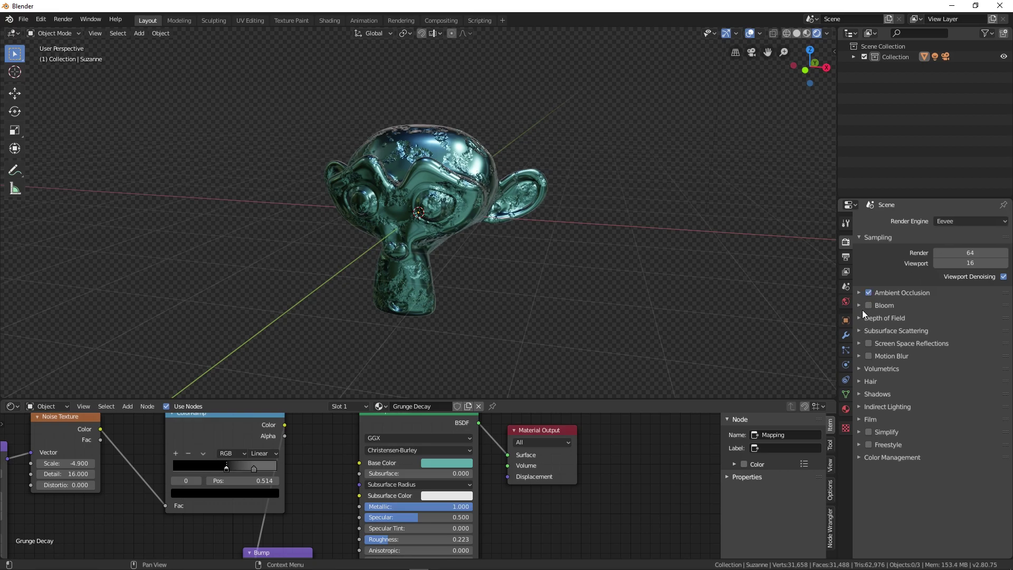
{"action": "left_click", "coordinate": [860, 332]}
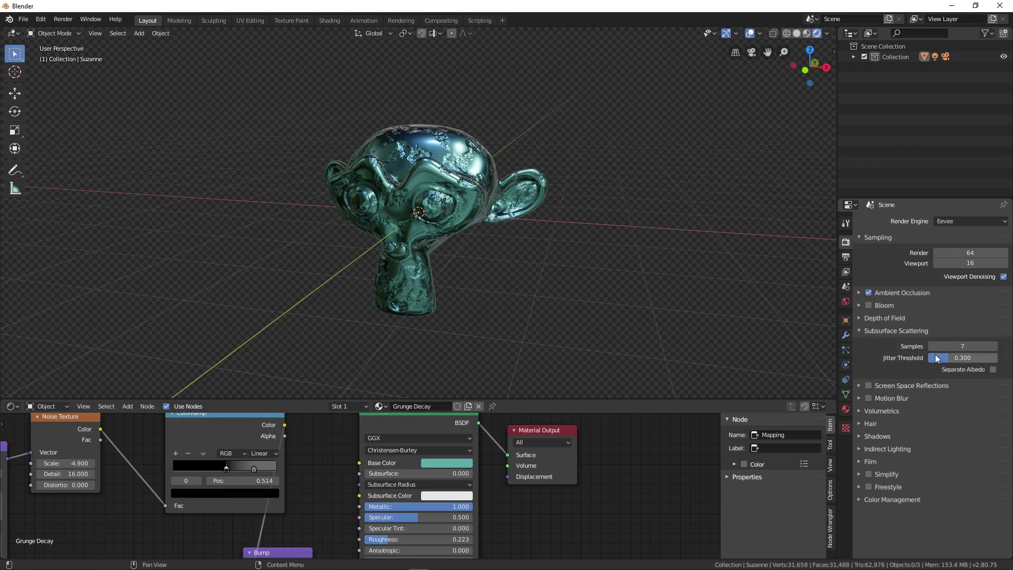
{"action": "left_click", "coordinate": [865, 384]}
{"action": "left_click", "coordinate": [868, 385]}
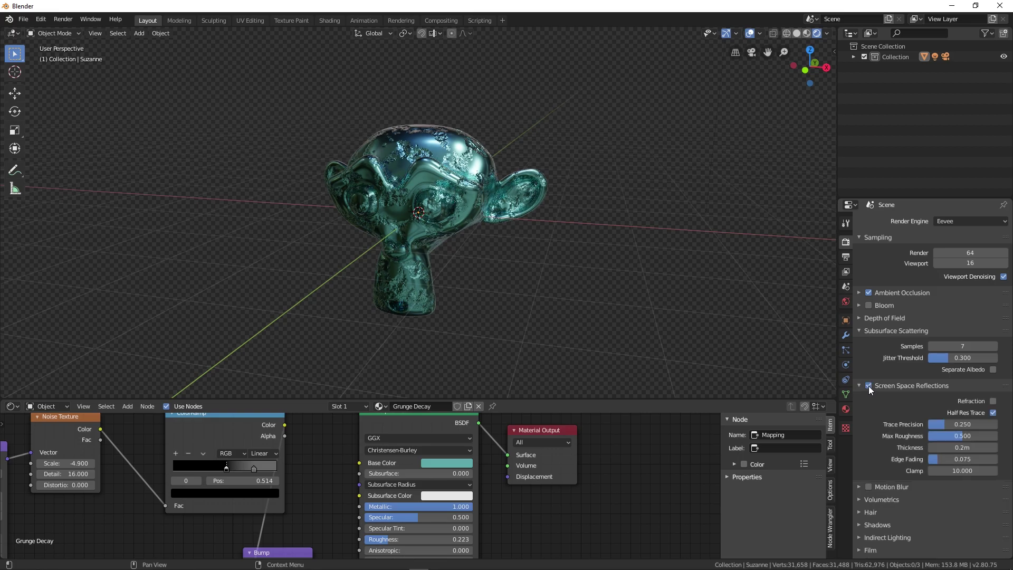
{"action": "left_click", "coordinate": [992, 412]}
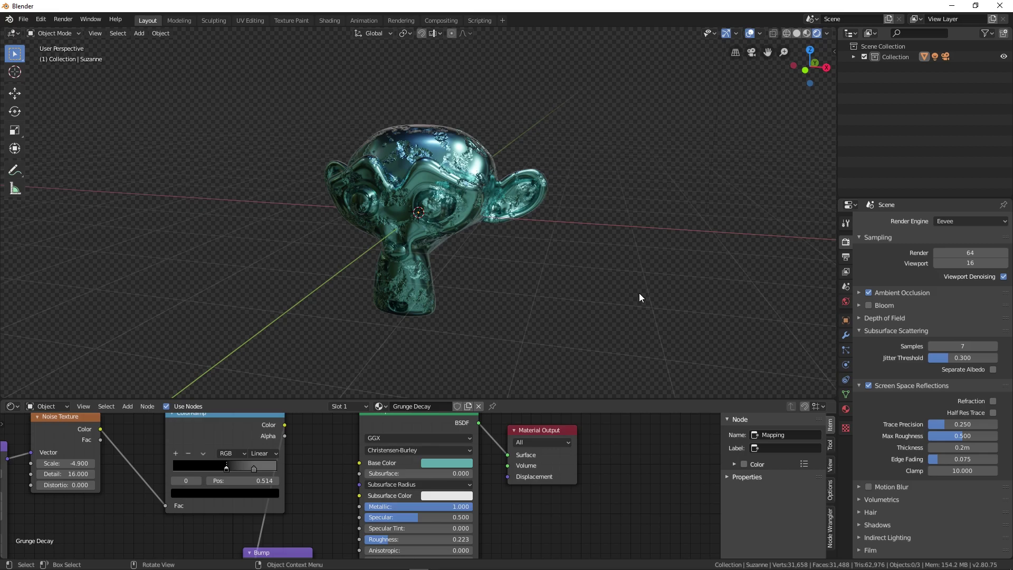
{"action": "middle_click_drag", "start_coordinate": [640, 297], "coordinate": [549, 242]}
{"action": "scroll", "coordinate": [549, 242], "scroll_direction": "up", "scroll_amount": 3}
{"action": "middle_click_drag", "start_coordinate": [588, 211], "coordinate": [605, 254]}
{"action": "scroll", "coordinate": [567, 223], "scroll_direction": "down", "scroll_amount": 4}
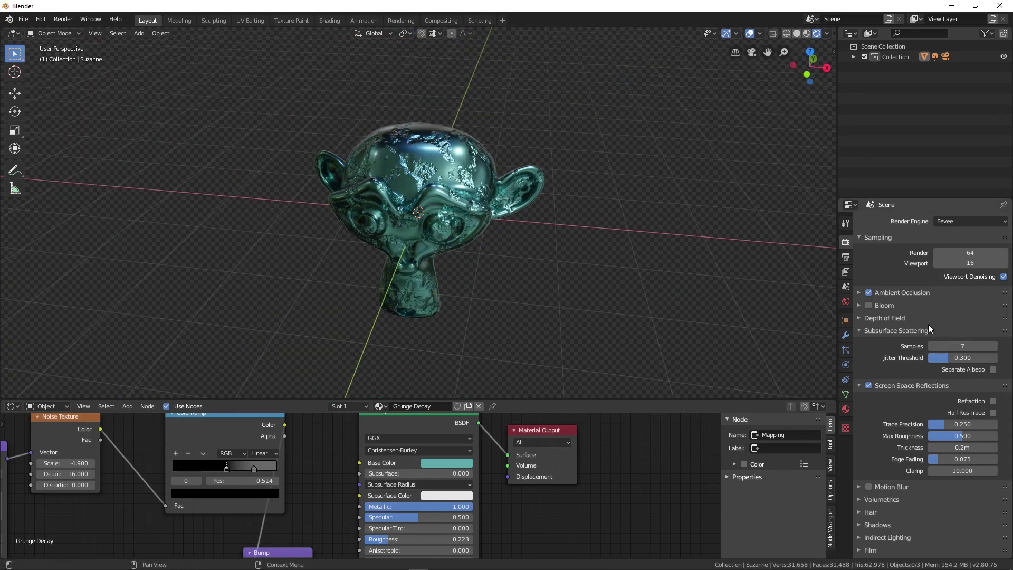
Toggle Bloom on and off to compare, leaving it disabled, and return to Material settings
{"action": "left_click", "coordinate": [867, 304]}
{"action": "left_click", "coordinate": [867, 304]}
{"action": "left_click", "coordinate": [867, 305]}
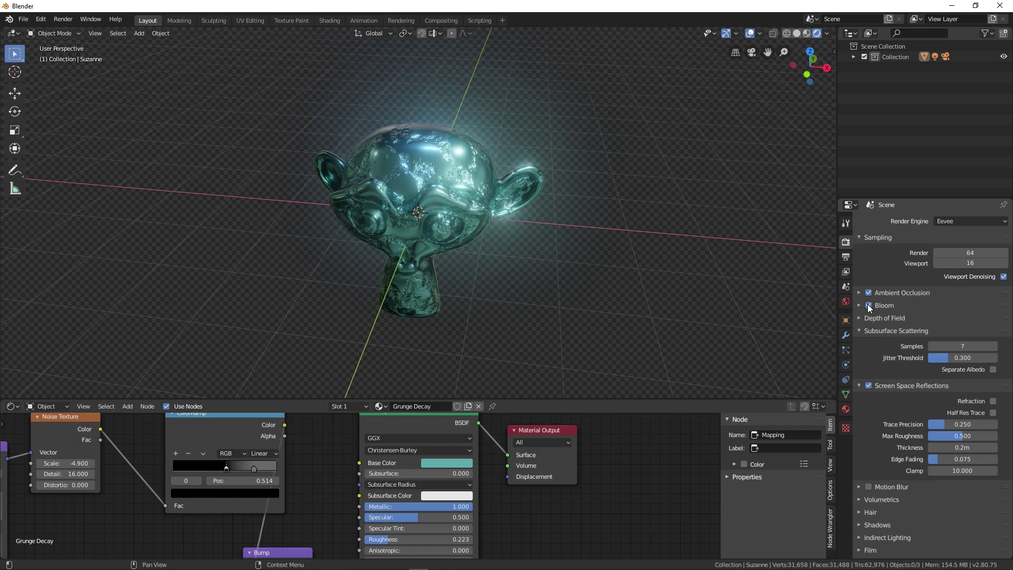
{"action": "left_click", "coordinate": [867, 304]}
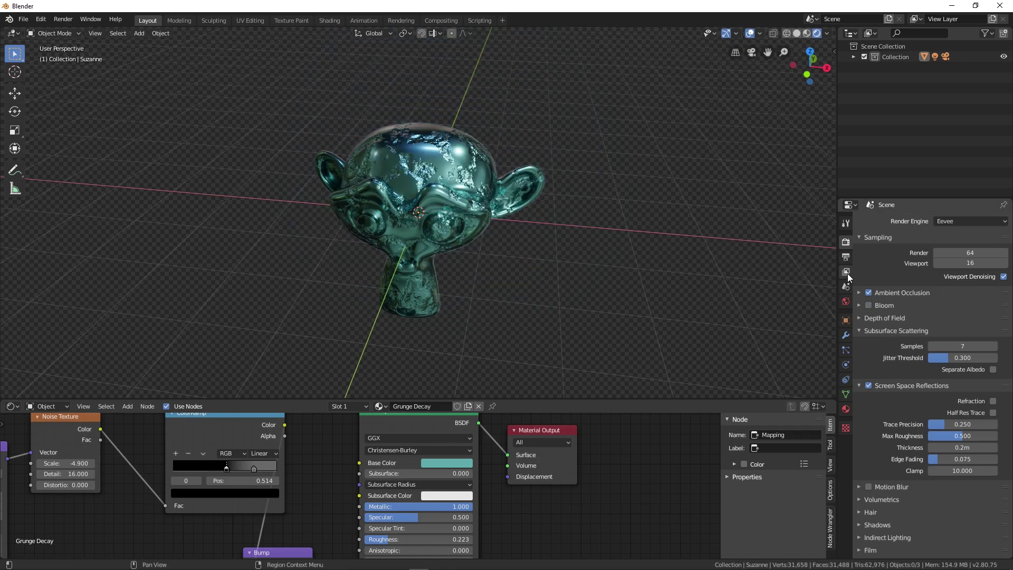
{"action": "left_click", "coordinate": [845, 409]}
Apply the Metal material and set its Mapping Z scale to -2.400
{"action": "left_click", "coordinate": [867, 267]}
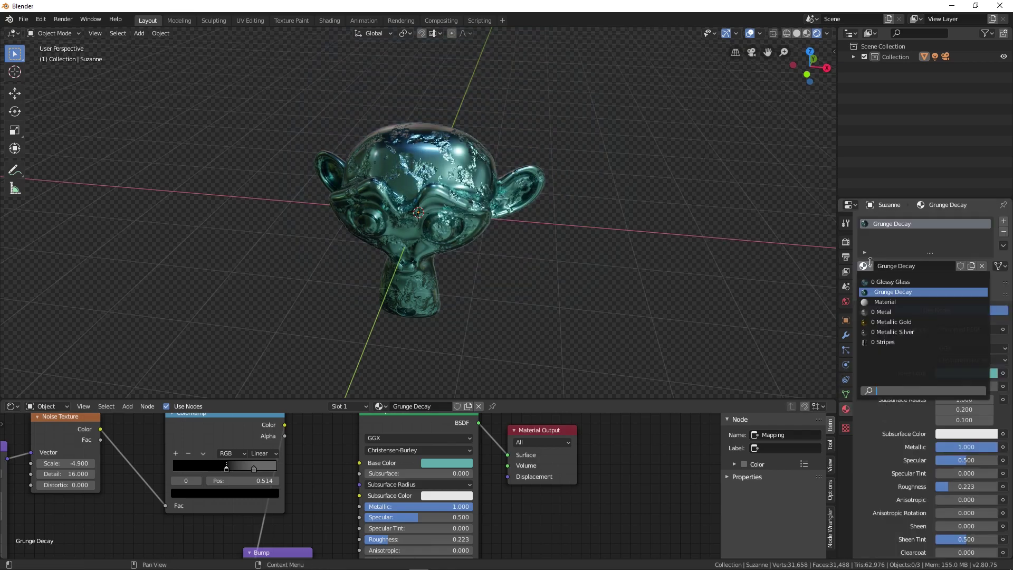
{"action": "left_click", "coordinate": [878, 311]}
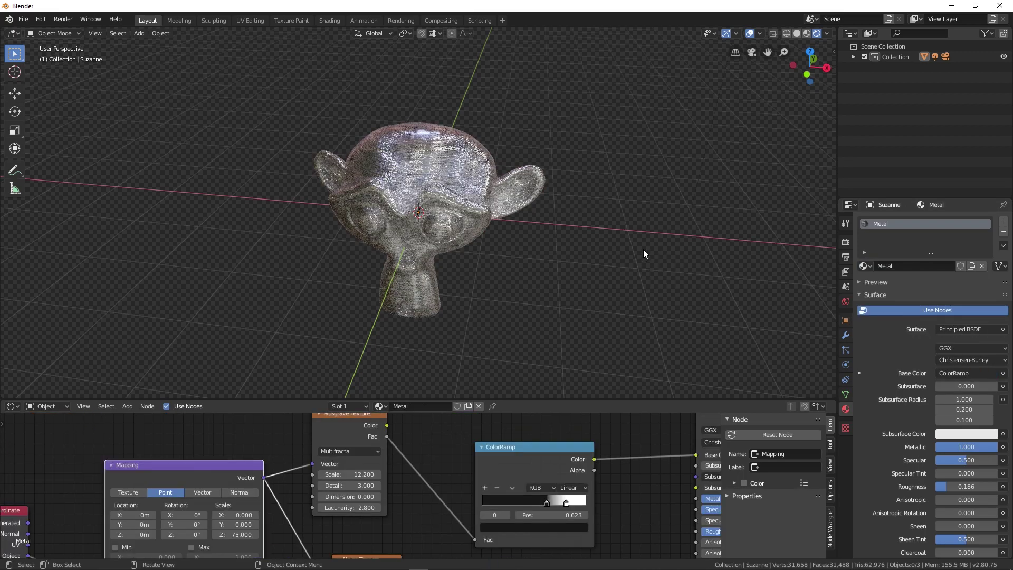
{"action": "middle_click_drag", "start_coordinate": [638, 217], "coordinate": [575, 209]}
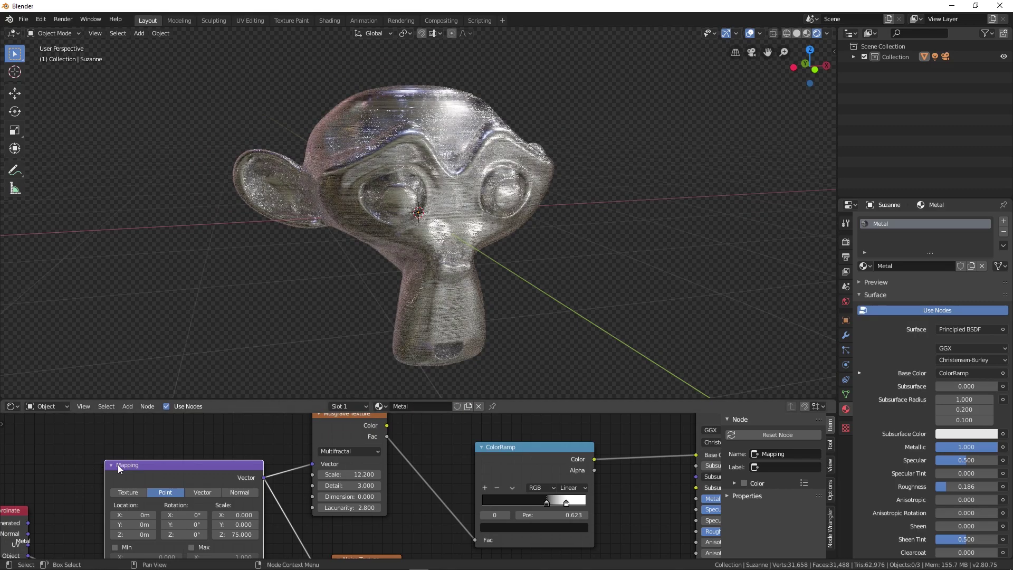
{"action": "middle_click_drag", "start_coordinate": [183, 541], "coordinate": [160, 511]}
{"action": "mouse_move", "coordinate": [206, 503]}
{"action": "left_mouse_down"}
{"action": "mouse_move", "coordinate": [218, 506]}
{"action": "mouse_move", "coordinate": [200, 506]}
{"action": "left_mouse_up"}
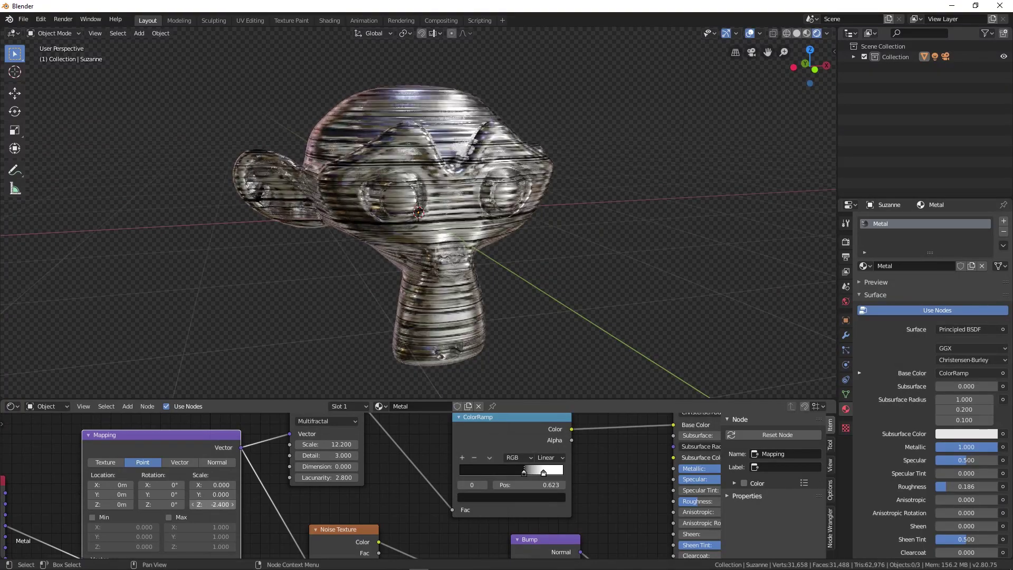
{"action": "middle_click_drag", "start_coordinate": [777, 290], "coordinate": [619, 265]}
Try Metallic Gold and Metallic Silver in turn, ending on the Stripes material
{"action": "left_click", "coordinate": [865, 265]}
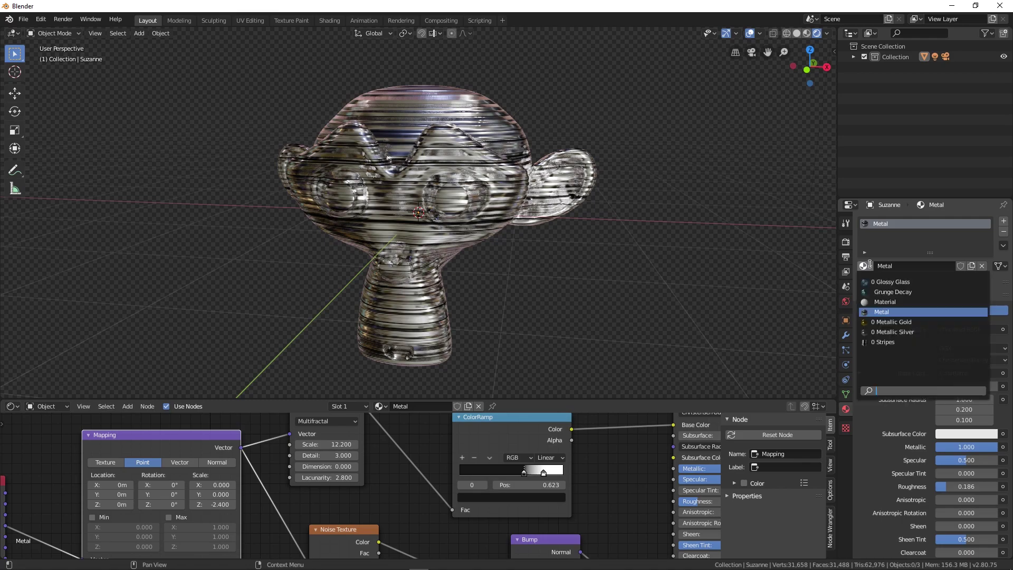
{"action": "left_click", "coordinate": [888, 323]}
{"action": "middle_click_drag", "start_coordinate": [561, 258], "coordinate": [516, 262]}
{"action": "left_click", "coordinate": [867, 265]}
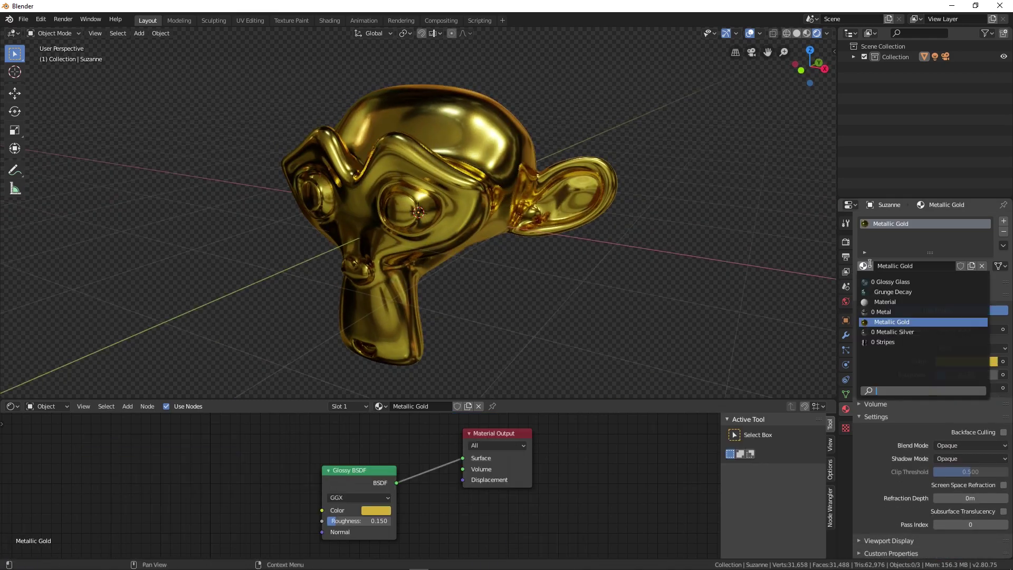
{"action": "left_click", "coordinate": [892, 332]}
{"action": "middle_click_drag", "start_coordinate": [605, 224], "coordinate": [820, 259]}
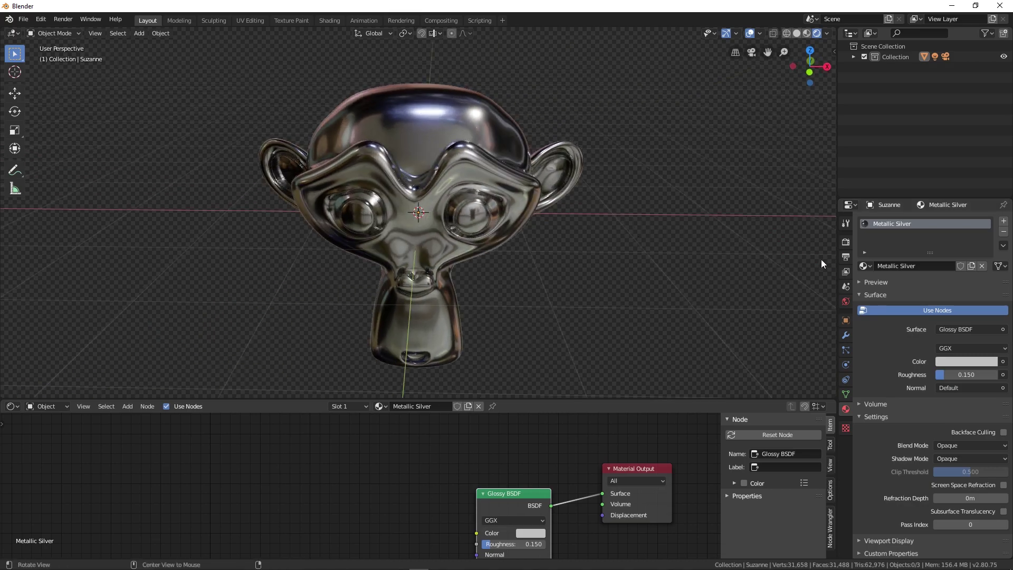
{"action": "left_click", "coordinate": [868, 265]}
{"action": "left_click", "coordinate": [892, 340]}
Set the Stripes Mapping scale to Y 0, Z 0 and X 15.700 for vertical stripes
{"action": "middle_click_drag", "start_coordinate": [676, 221], "coordinate": [591, 285]}
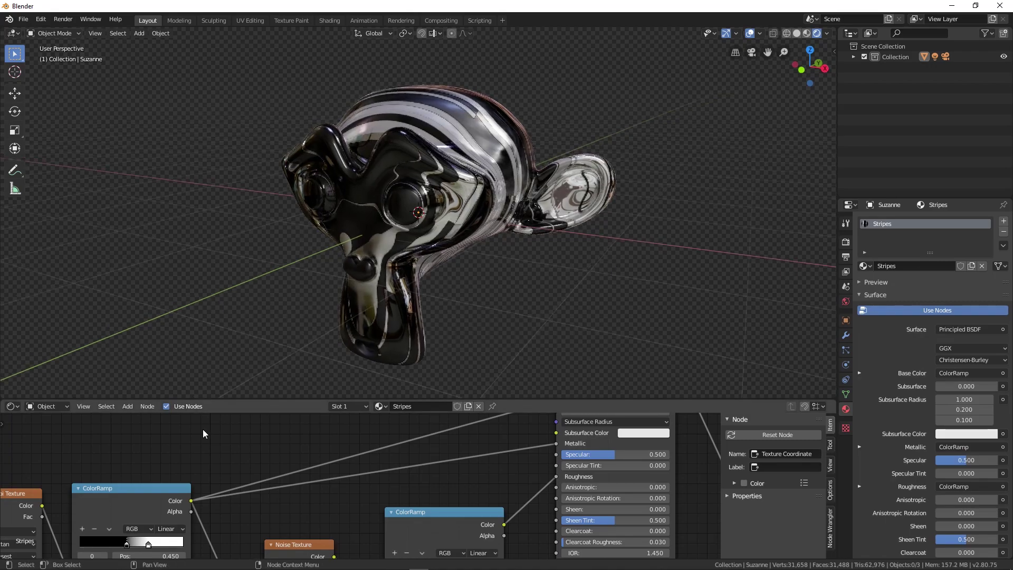
{"action": "middle_click_drag", "start_coordinate": [130, 494], "coordinate": [171, 482]}
{"action": "left_click", "coordinate": [186, 472]}
{"action": "type", "text": "0"}
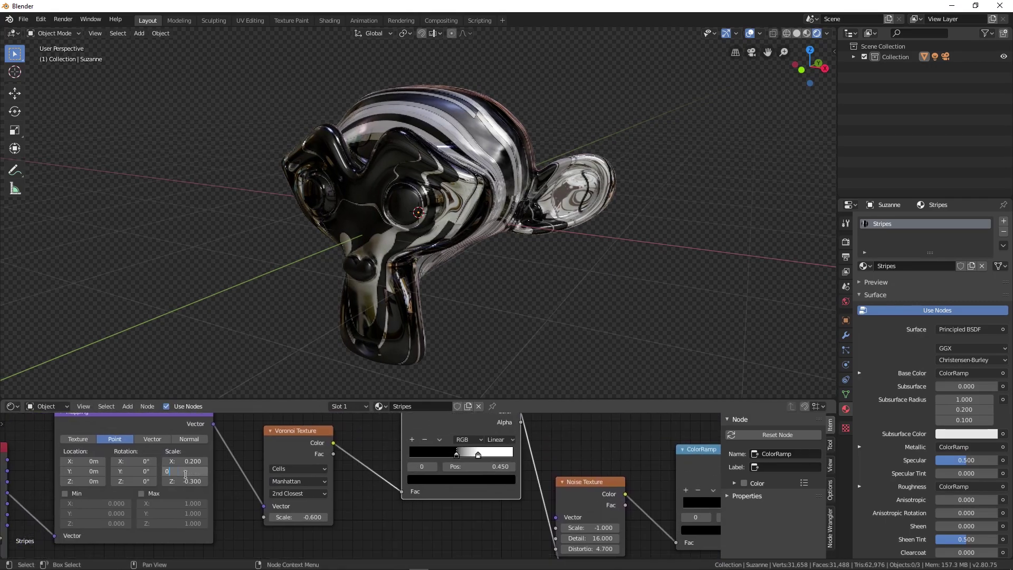
{"action": "key", "text": "Return"}
{"action": "double_click", "coordinate": [186, 481]}
{"action": "type", "text": "40"}
{"action": "key", "text": "Return"}
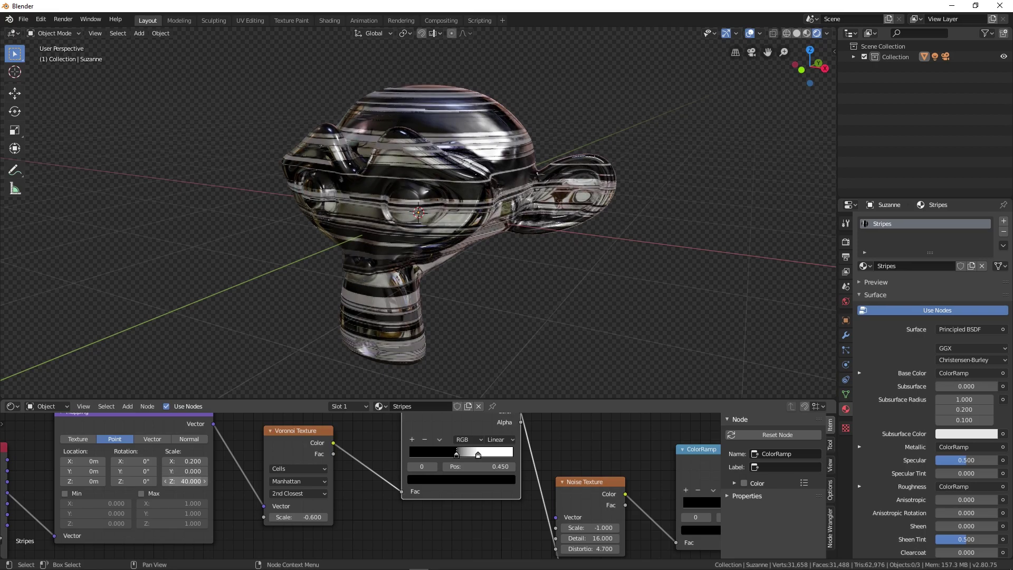
{"action": "left_click_drag", "start_coordinate": [185, 481], "coordinate": [169, 481]}
{"action": "middle_click_drag", "start_coordinate": [380, 311], "coordinate": [527, 327]}
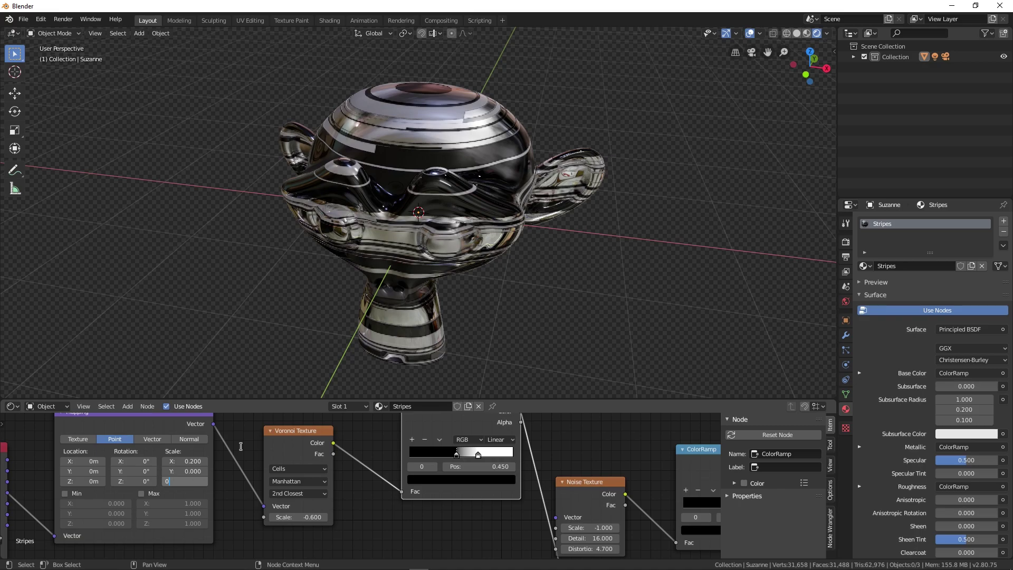
{"action": "type", "text": "0"}
{"action": "key", "text": "Return"}
{"action": "left_click_drag", "start_coordinate": [205, 465], "coordinate": [242, 464]}
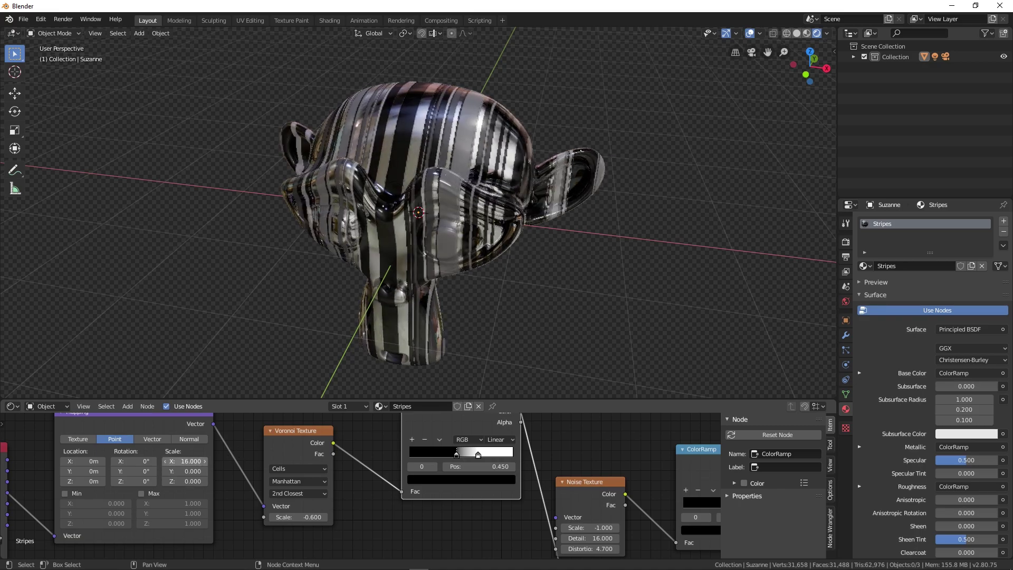
{"action": "middle_click_drag", "start_coordinate": [586, 246], "coordinate": [628, 229]}
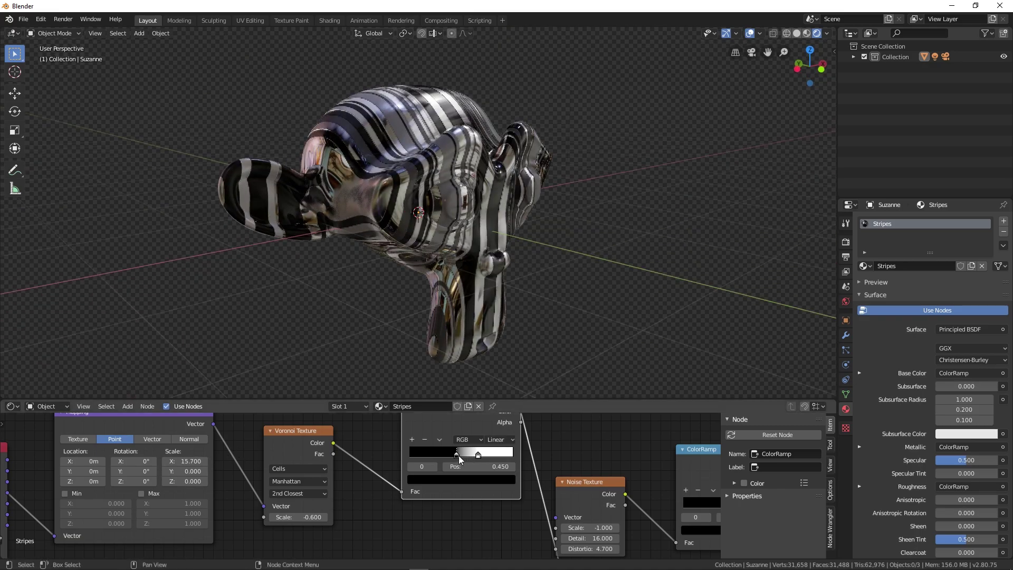
Colour the ColorRamp's left stop red and right stop blue
{"action": "left_click", "coordinate": [453, 478]}
{"action": "left_click", "coordinate": [452, 477]}
{"action": "mouse_move", "coordinate": [494, 373]}
{"action": "left_mouse_down"}
{"action": "mouse_move", "coordinate": [493, 338]}
{"action": "mouse_move", "coordinate": [480, 350]}
{"action": "mouse_move", "coordinate": [483, 389]}
{"action": "mouse_move", "coordinate": [450, 408]}
{"action": "left_mouse_up"}
{"action": "left_click", "coordinate": [454, 336]}
{"action": "left_click", "coordinate": [478, 454]}
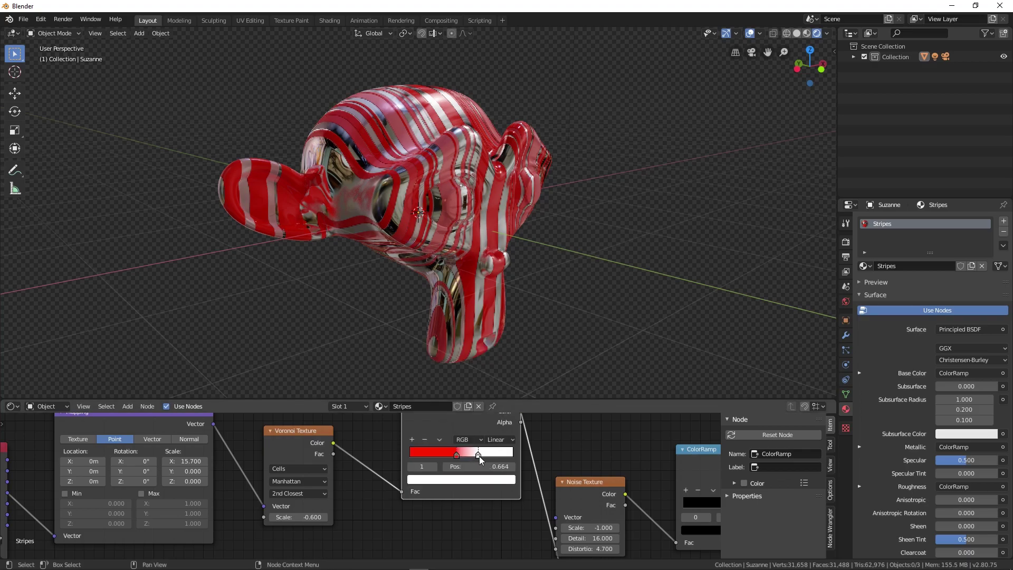
{"action": "left_click", "coordinate": [480, 479]}
{"action": "left_click", "coordinate": [419, 352]}
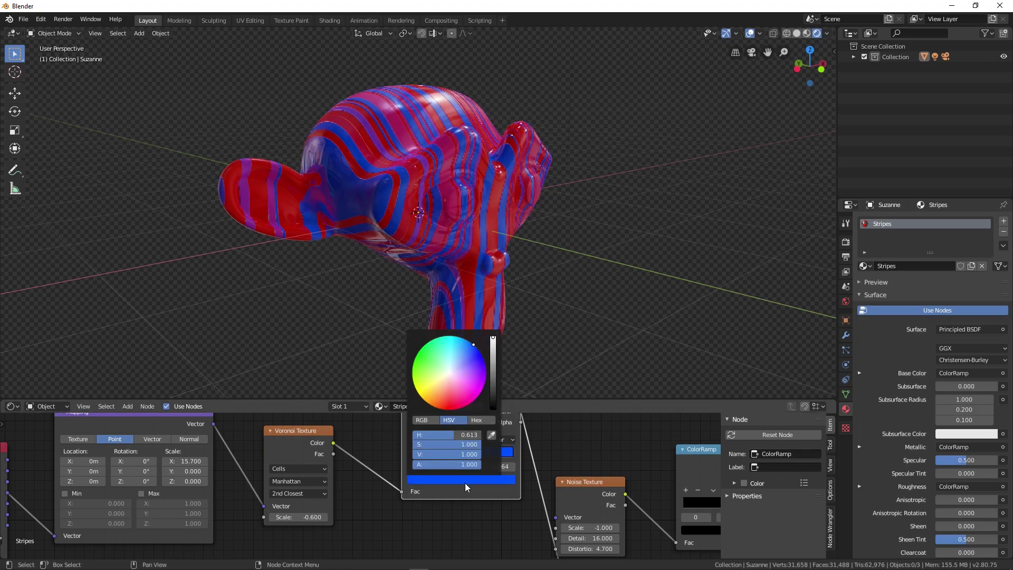
{"action": "middle_click_drag", "start_coordinate": [653, 212], "coordinate": [636, 191]}
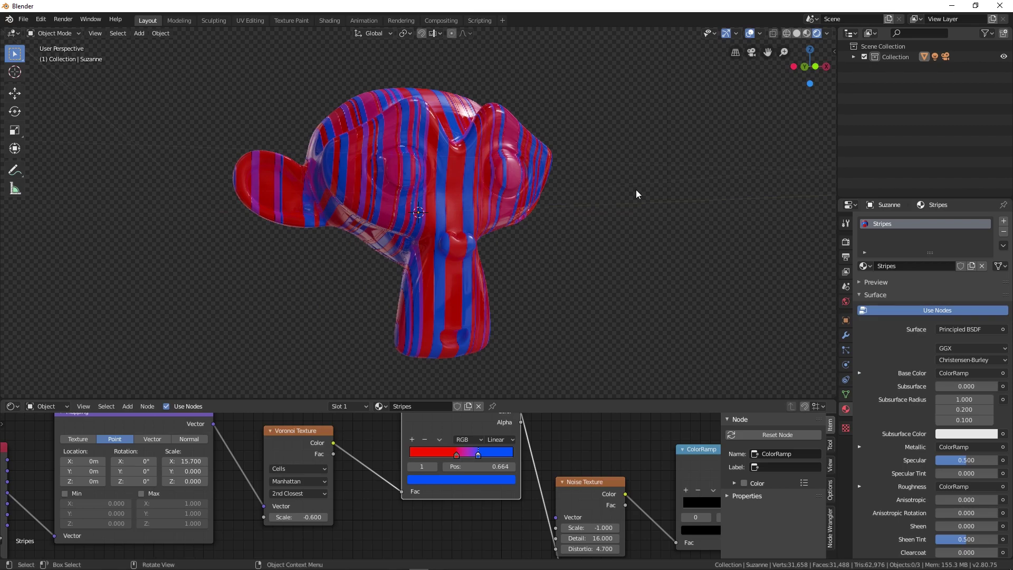
Try Metal briefly, then apply Metallic Gold and inspect it in the viewport
{"action": "left_click", "coordinate": [872, 265]}
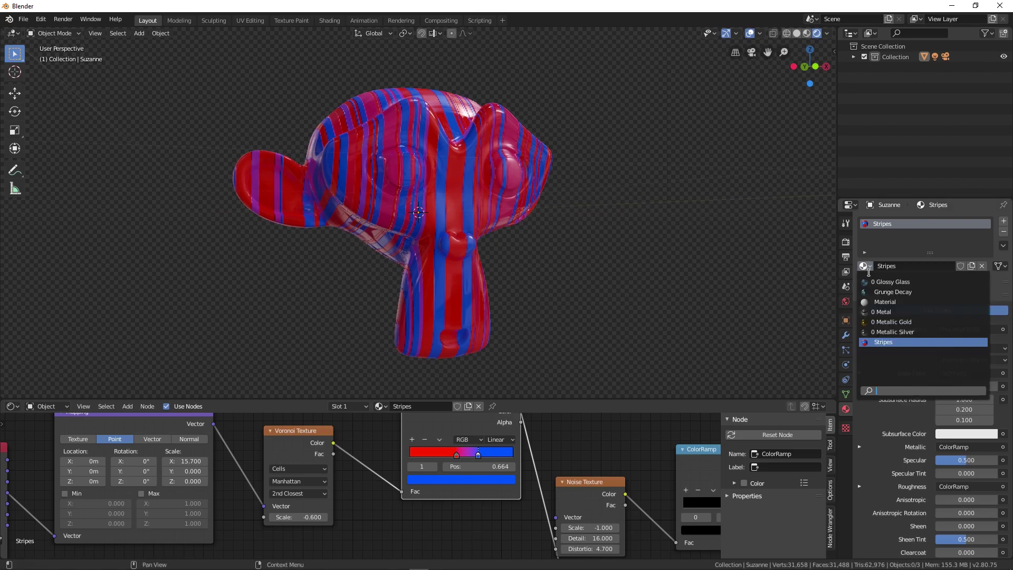
{"action": "left_click", "coordinate": [882, 311]}
{"action": "left_click", "coordinate": [863, 265]}
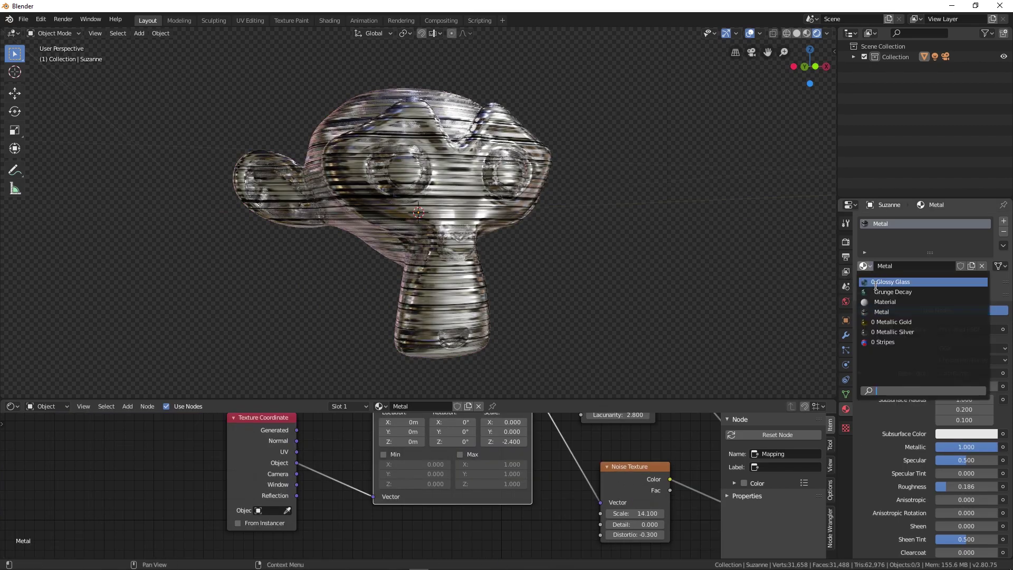
{"action": "left_click", "coordinate": [891, 323]}
{"action": "scroll", "coordinate": [655, 173], "scroll_direction": "down", "scroll_amount": 5}
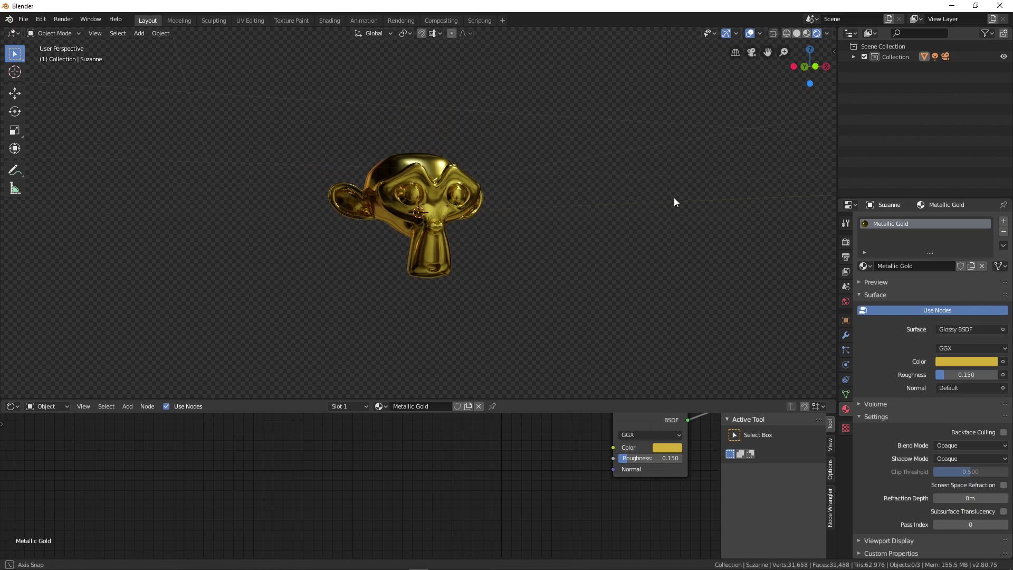
{"action": "middle_click_drag", "start_coordinate": [673, 197], "coordinate": [605, 233]}
{"action": "scroll", "coordinate": [582, 210], "scroll_direction": "up", "scroll_amount": 1}
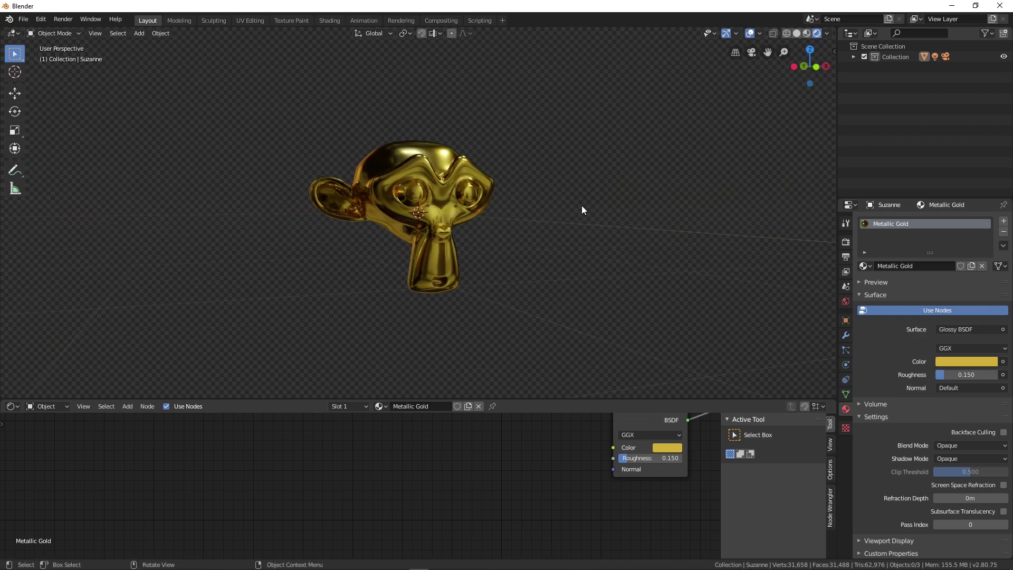